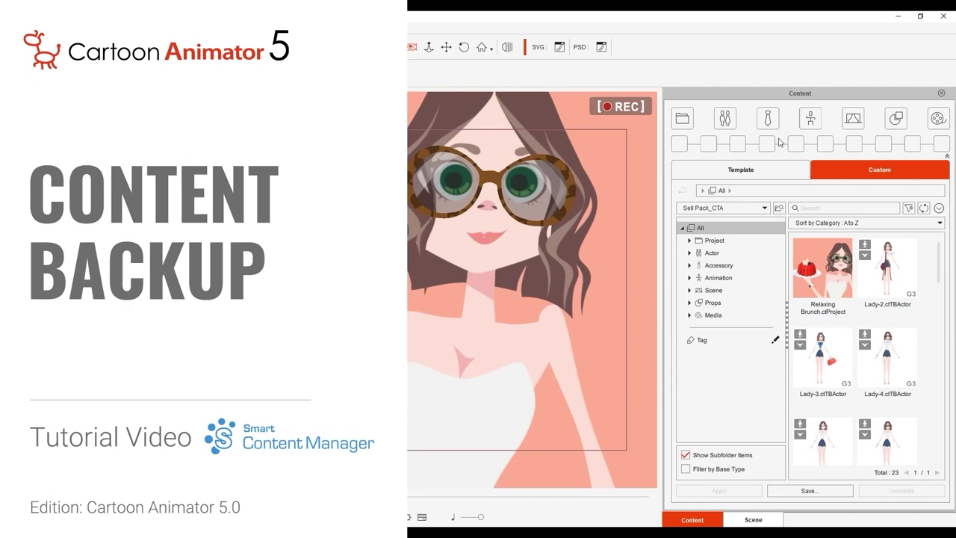
Step: Browse the Sell Pack_CTA pack, filtering by Actor, then Animation, then all items
{"action": "left_click_drag", "start_coordinate": [939, 253], "coordinate": [934, 233]}
{"action": "left_click", "coordinate": [737, 255]}
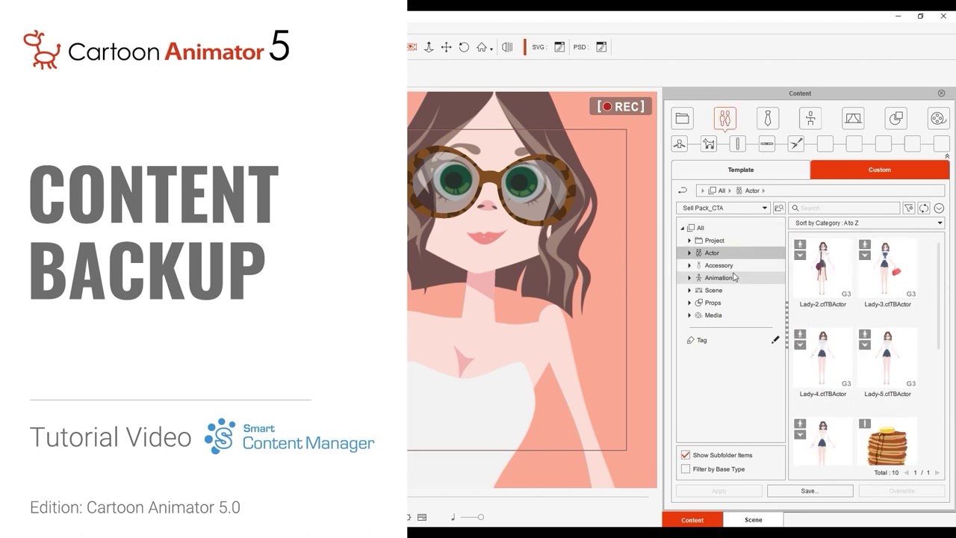
{"action": "left_click", "coordinate": [735, 277]}
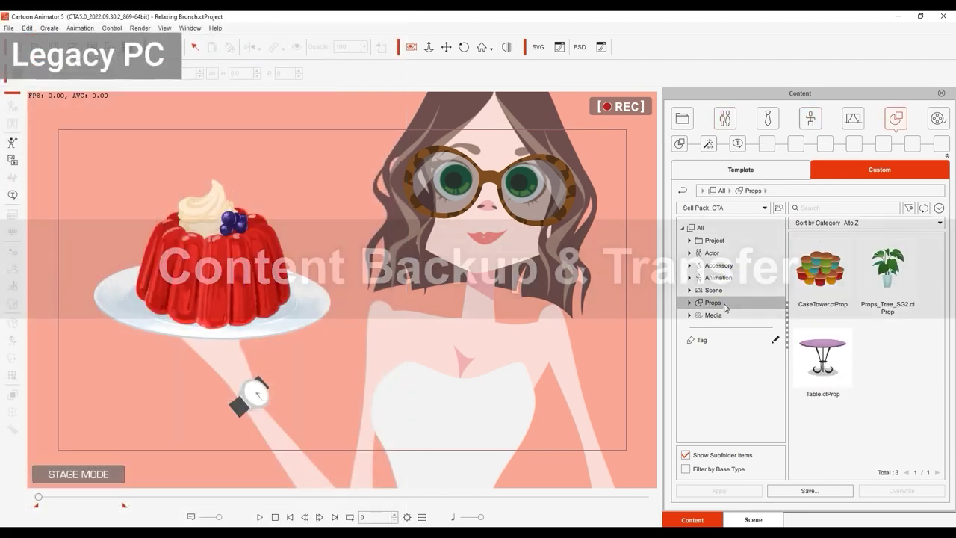
{"action": "left_click", "coordinate": [714, 231]}
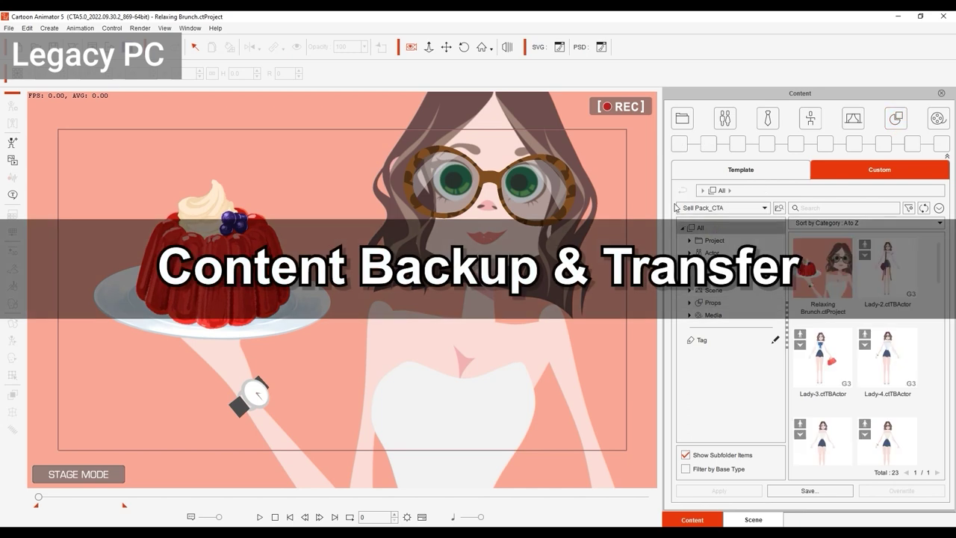
{"action": "left_click", "coordinate": [745, 209]}
{"action": "left_click", "coordinate": [726, 236]}
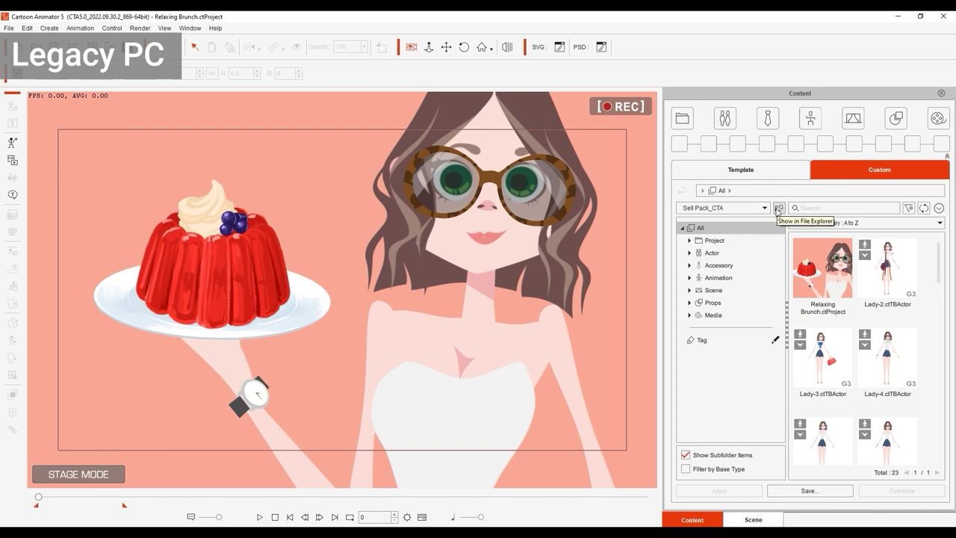
Step: Open the collection in File Explorer and copy the Sell Pack_CTA folder from Reallusion Content
{"action": "left_click", "coordinate": [778, 210]}
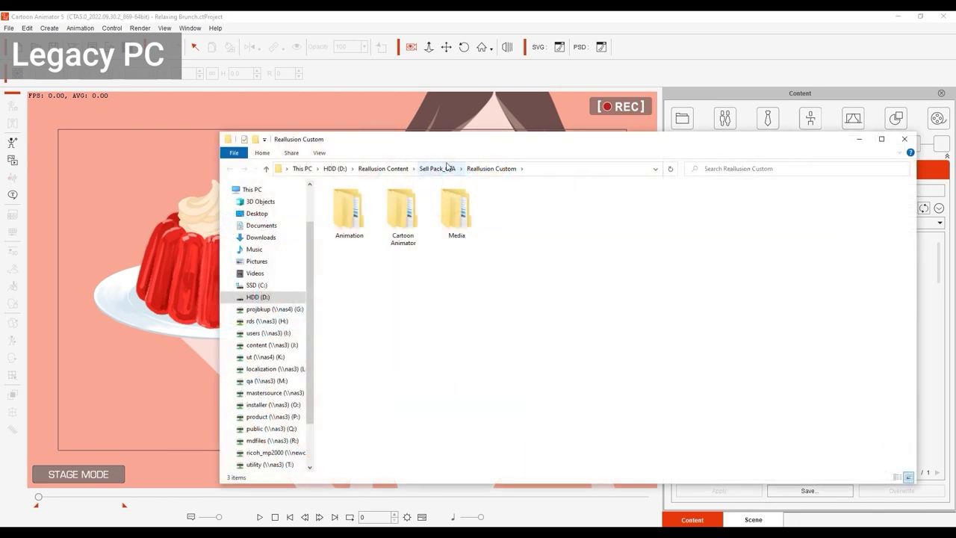
{"action": "left_click", "coordinate": [438, 168]}
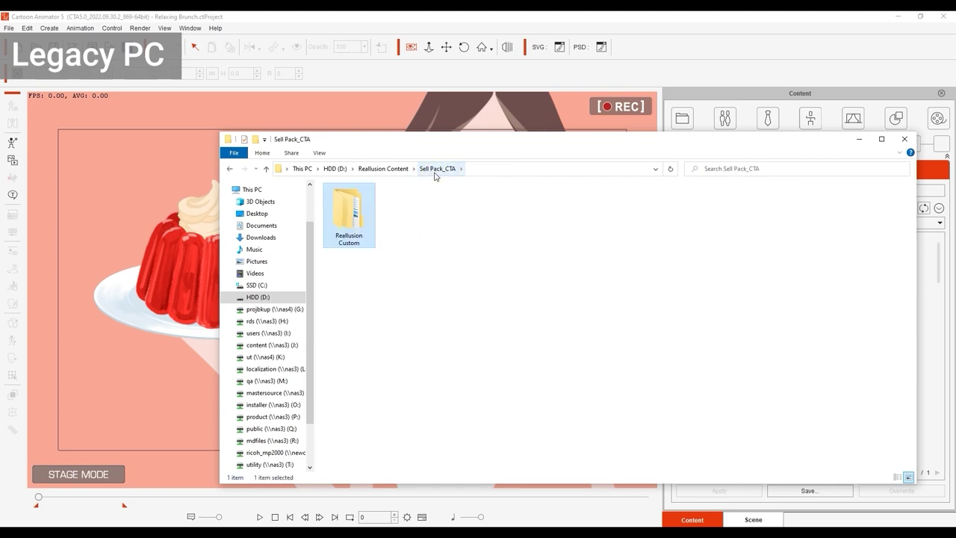
{"action": "left_click", "coordinate": [383, 168]}
{"action": "right_click", "coordinate": [672, 212]}
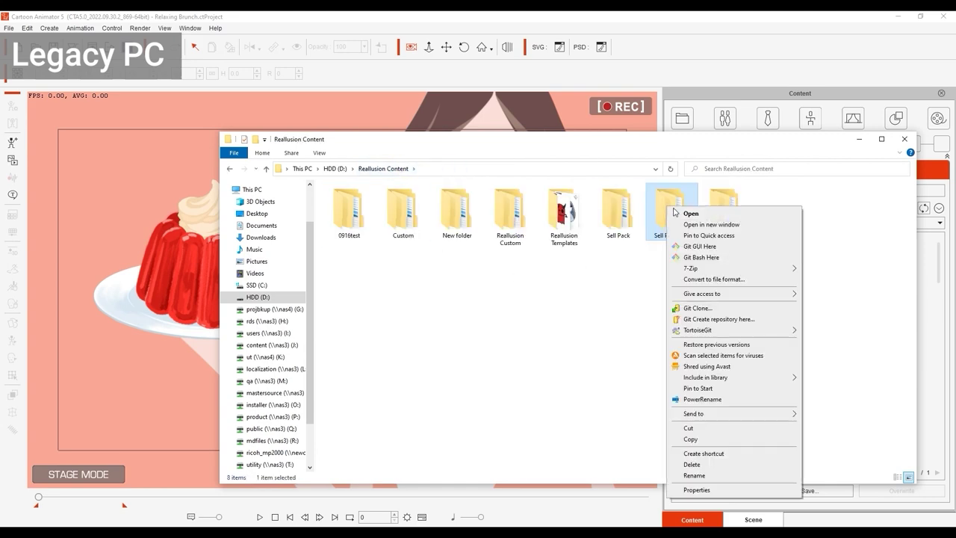
{"action": "left_click", "coordinate": [691, 439]}
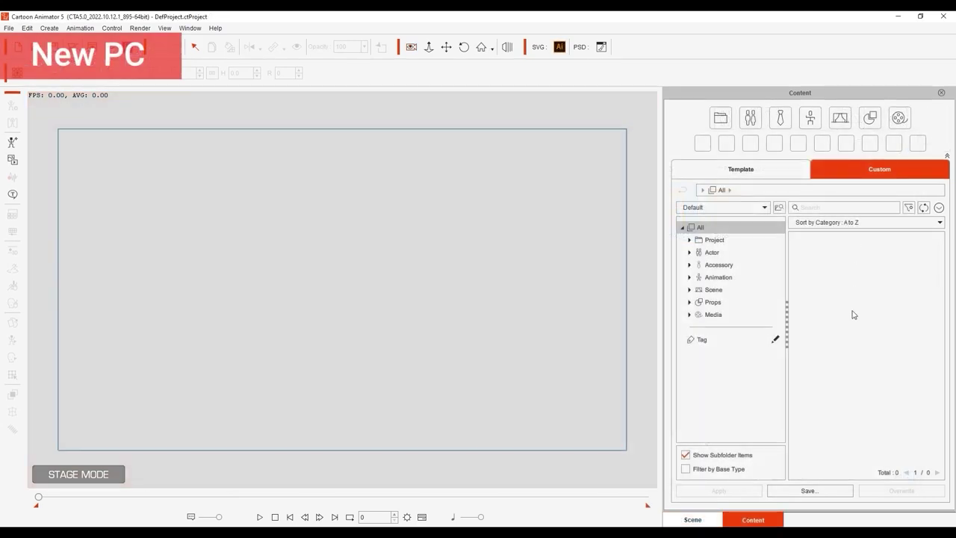
Step: Add the Sell Pack_CTA folder under Custom Folders in Settings and switch the library to Sell Pack_CTA
{"action": "left_click", "coordinate": [938, 208]}
{"action": "left_click", "coordinate": [881, 396]}
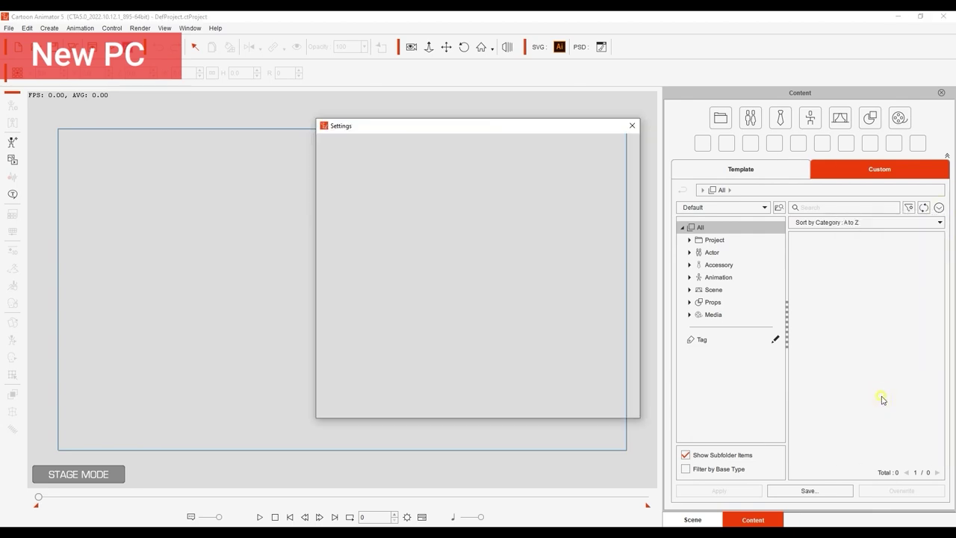
{"action": "left_click", "coordinate": [624, 214]}
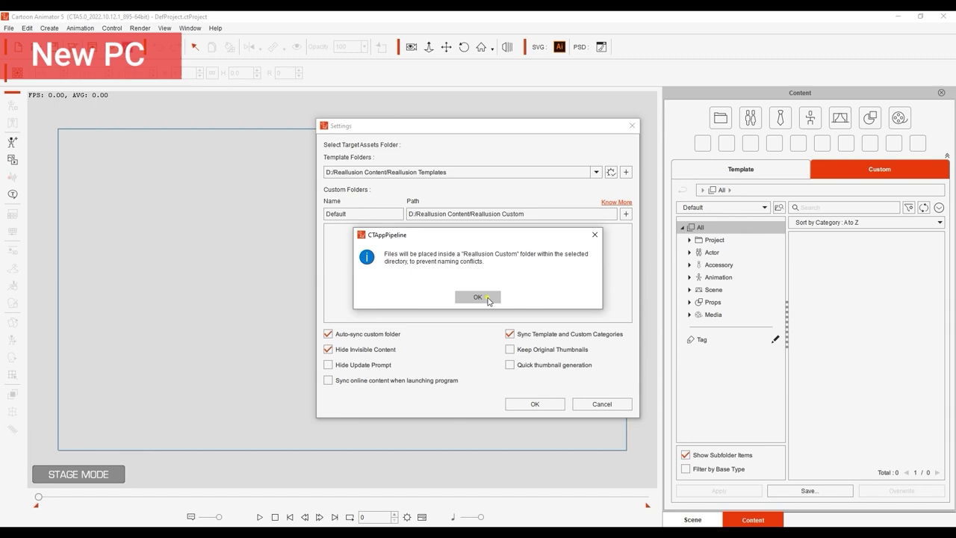
{"action": "left_click", "coordinate": [478, 298]}
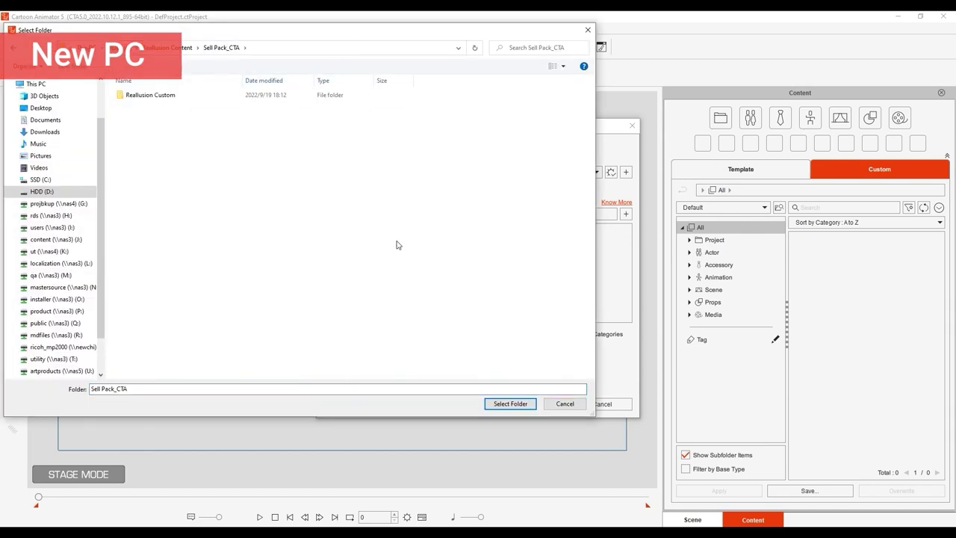
{"action": "left_click", "coordinate": [498, 403]}
{"action": "left_click", "coordinate": [715, 209]}
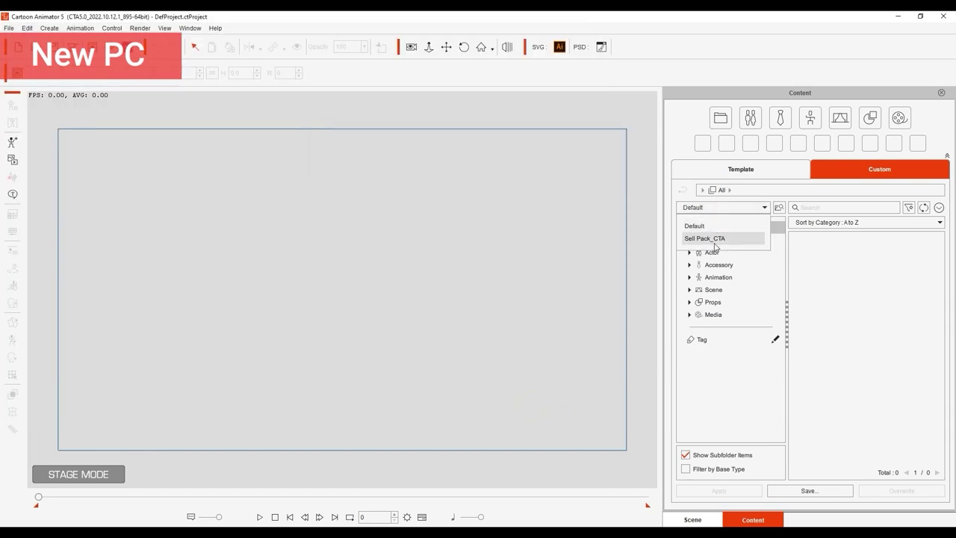
{"action": "left_click", "coordinate": [713, 238]}
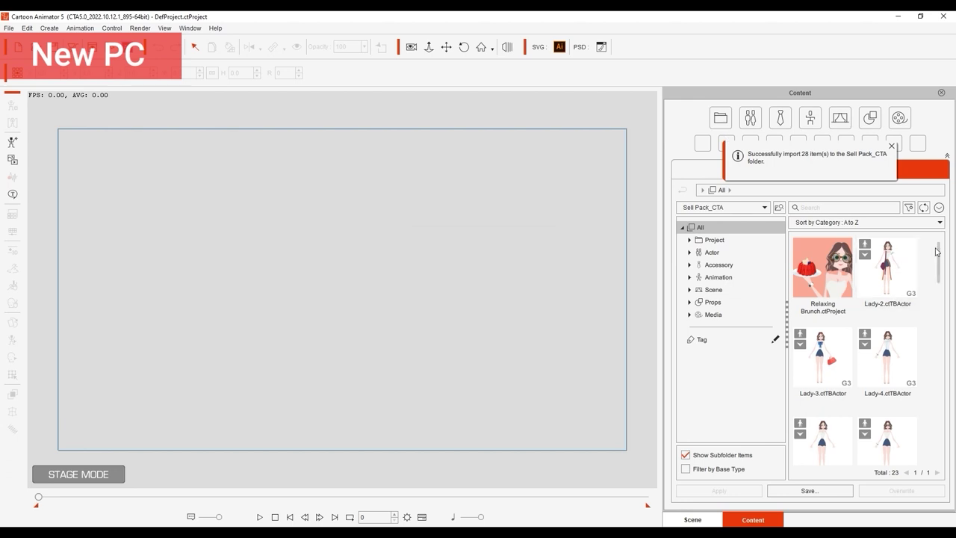
{"action": "left_click_drag", "start_coordinate": [938, 253], "coordinate": [940, 359]}
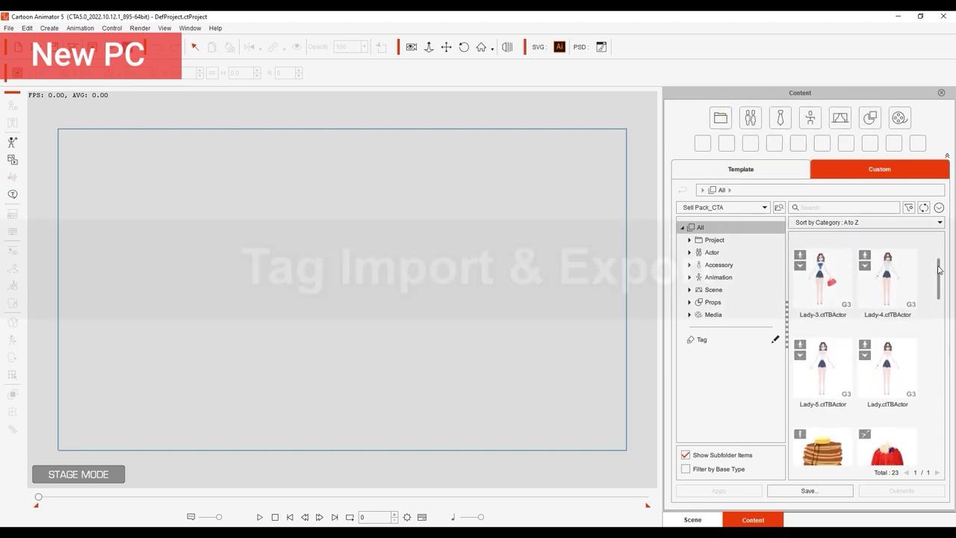
Step: Open the Relaxing Brunch project and filter the items by the Bread, Food and Lady tags
{"action": "double_click", "coordinate": [822, 278]}
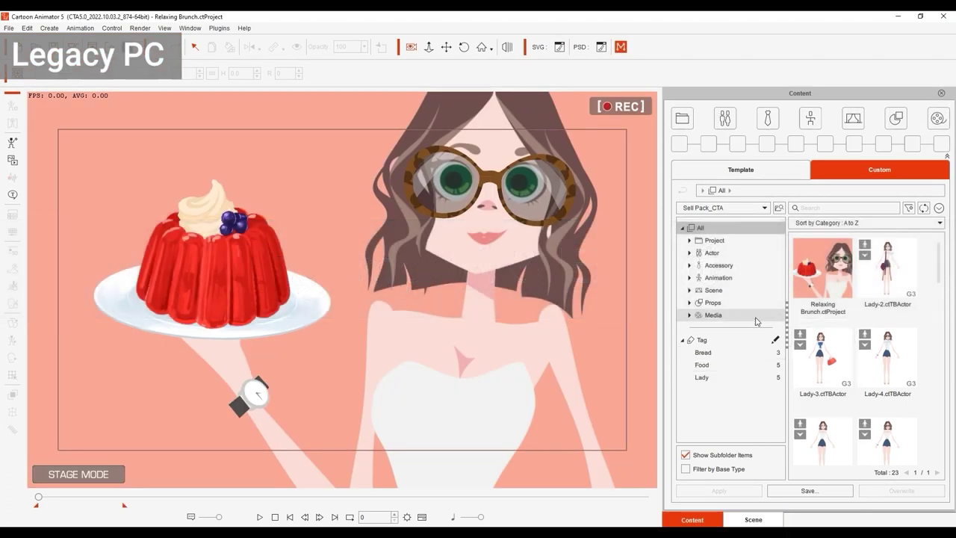
{"action": "left_click", "coordinate": [708, 353]}
{"action": "left_click", "coordinate": [706, 365]}
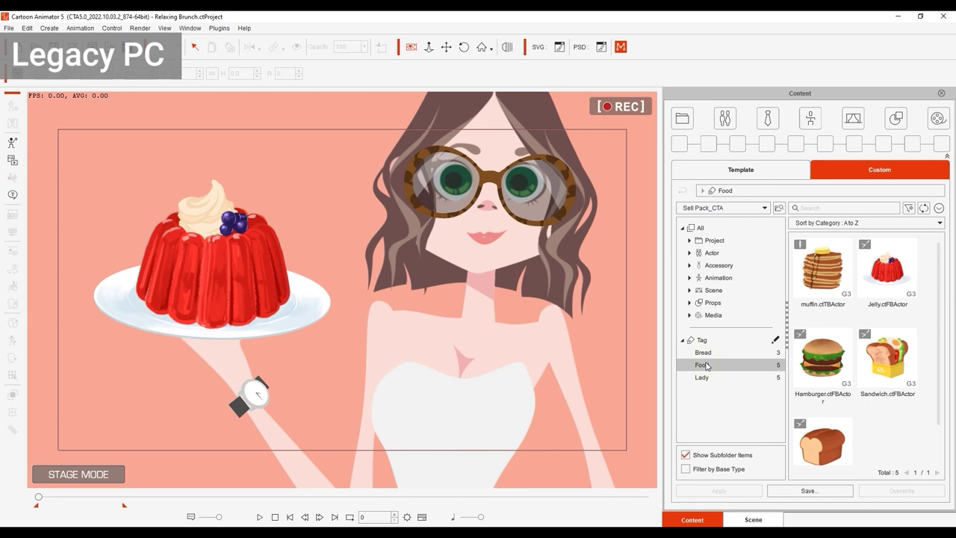
{"action": "left_click", "coordinate": [705, 379]}
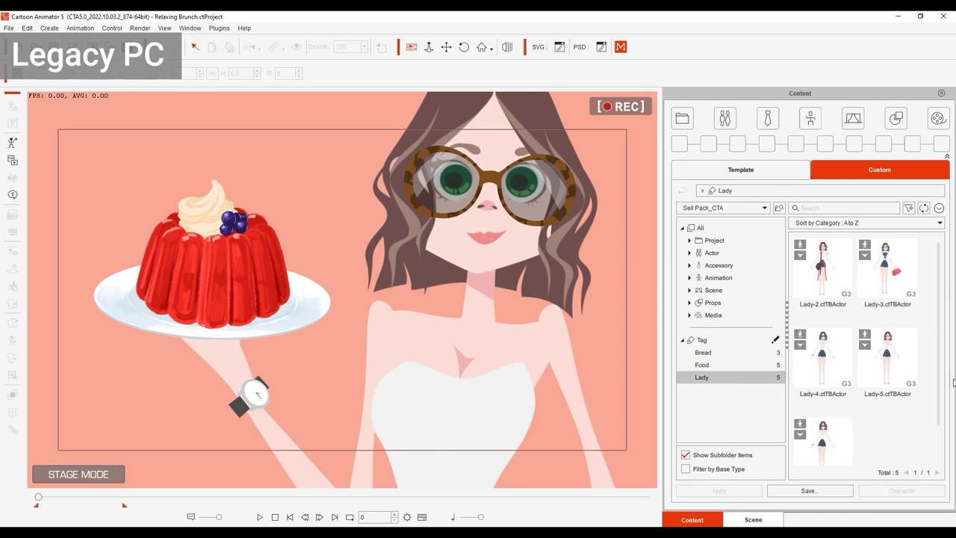
Step: Start Export Data from the content options to export the custom tags
{"action": "left_click", "coordinate": [910, 210]}
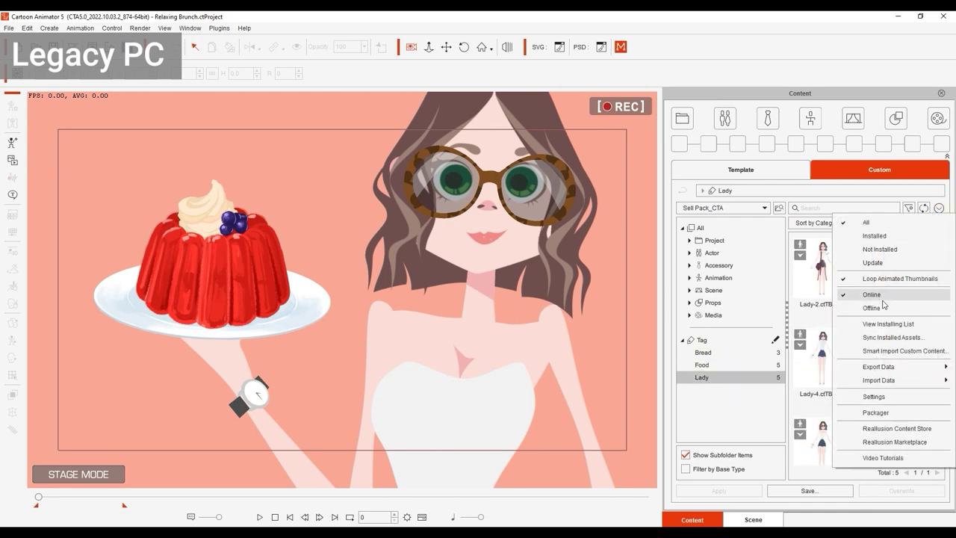
{"action": "mouse_move", "coordinate": [874, 371]}
{"action": "left_click", "coordinate": [799, 371]}
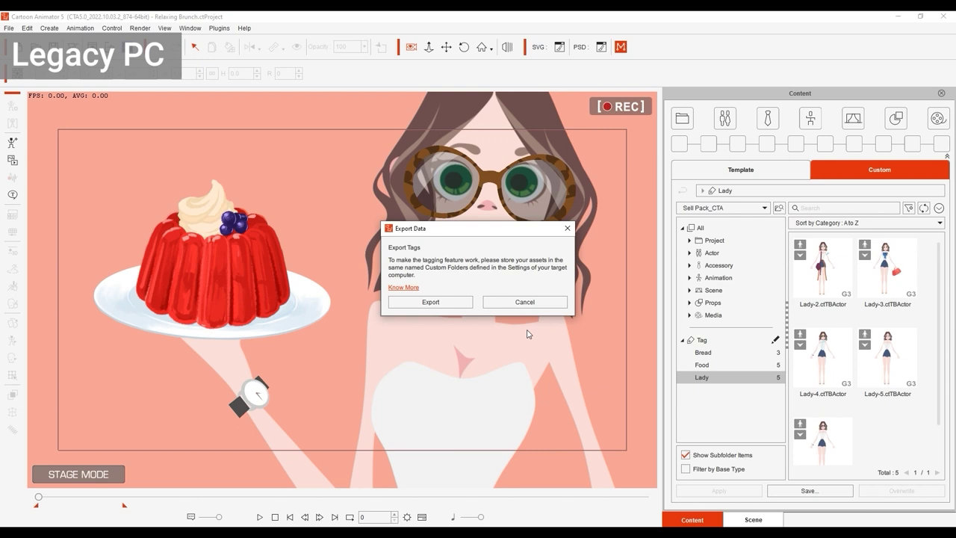
Step: Dismiss the tag export prompt, then check and close the content manager settings
{"action": "left_click", "coordinate": [567, 227]}
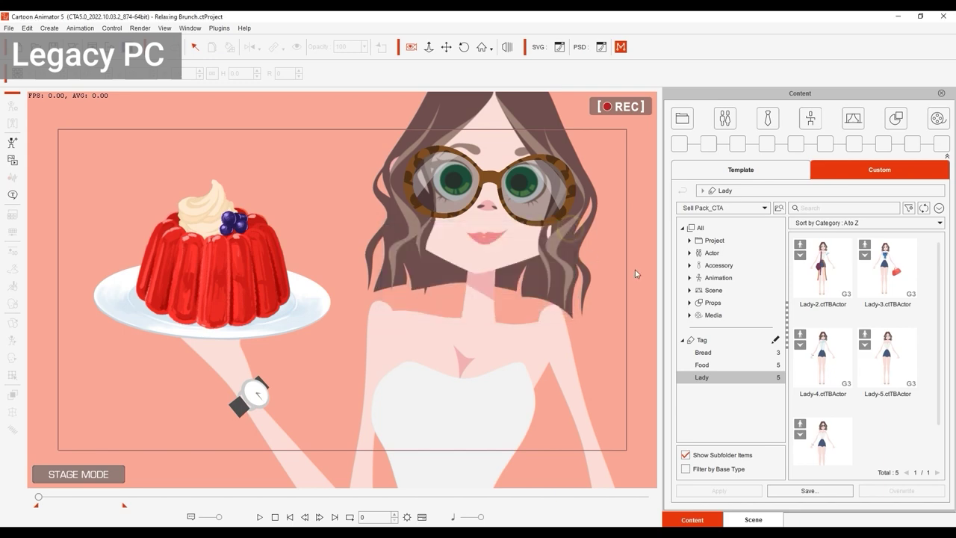
{"action": "left_click", "coordinate": [938, 209]}
{"action": "left_click", "coordinate": [896, 387]}
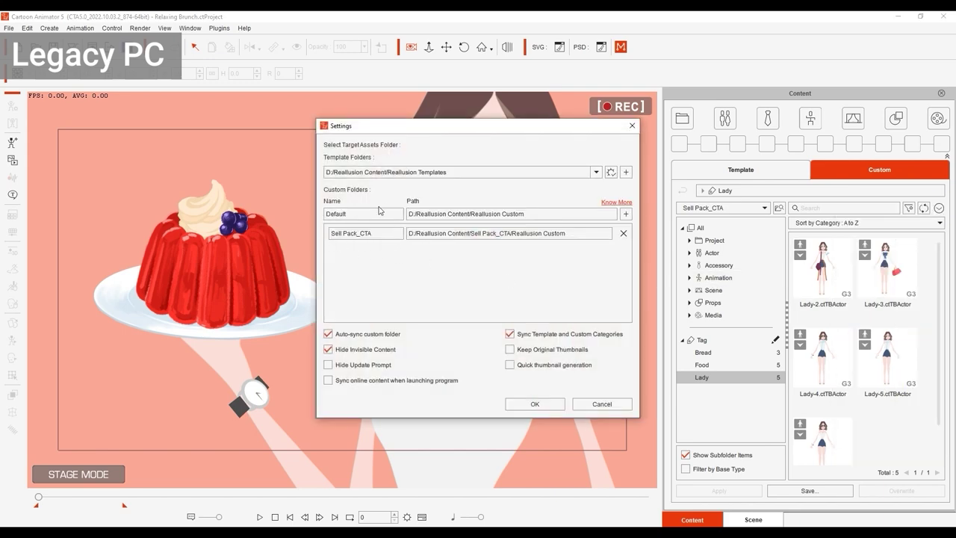
{"action": "left_click", "coordinate": [511, 403]}
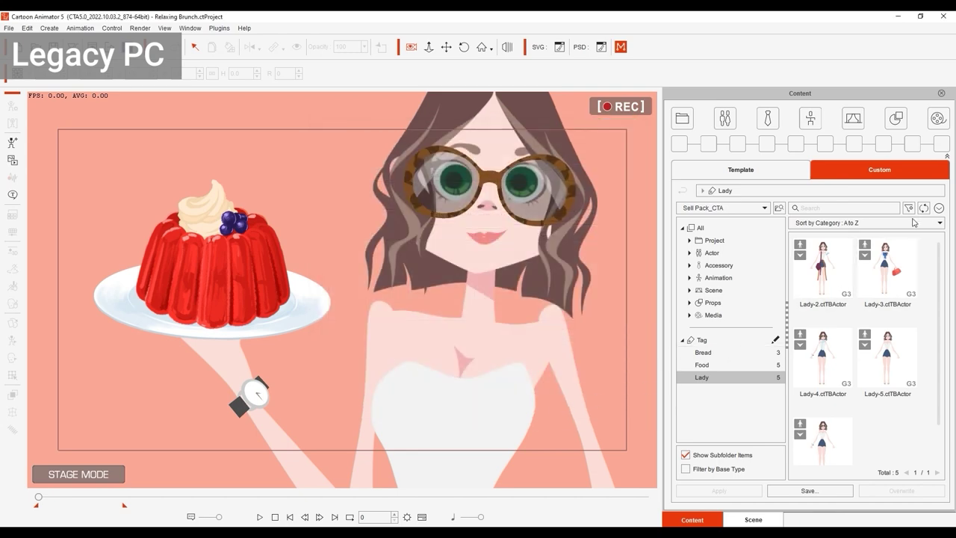
Step: Export the custom tag data into C:\Backup\Tag and dismiss the success message
{"action": "left_click", "coordinate": [939, 208]}
{"action": "mouse_move", "coordinate": [875, 364]}
{"action": "left_click", "coordinate": [810, 364]}
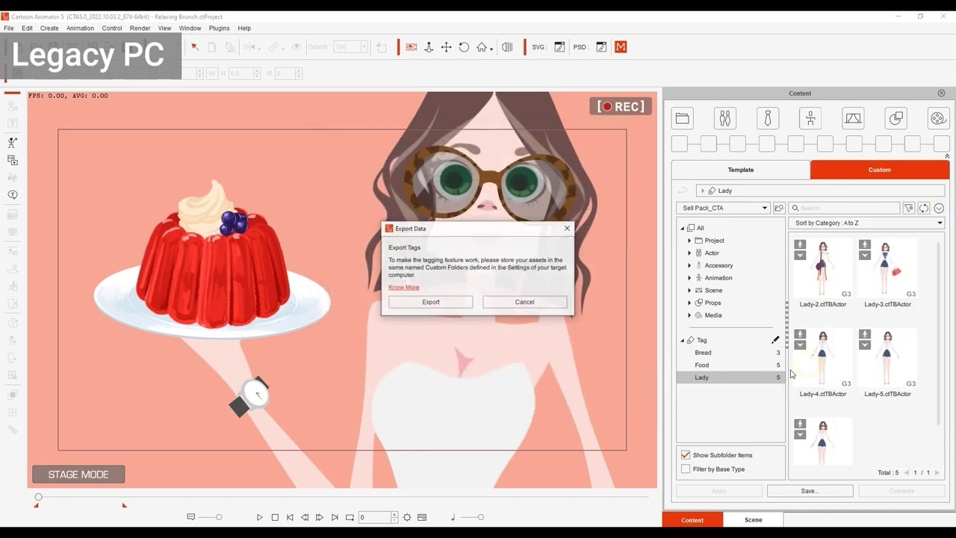
{"action": "left_click", "coordinate": [427, 302]}
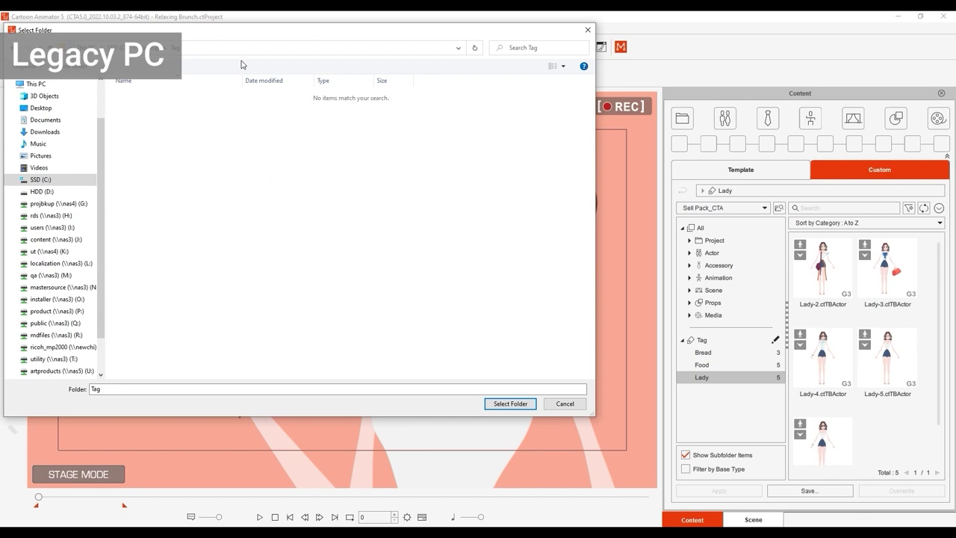
{"action": "left_click", "coordinate": [510, 403]}
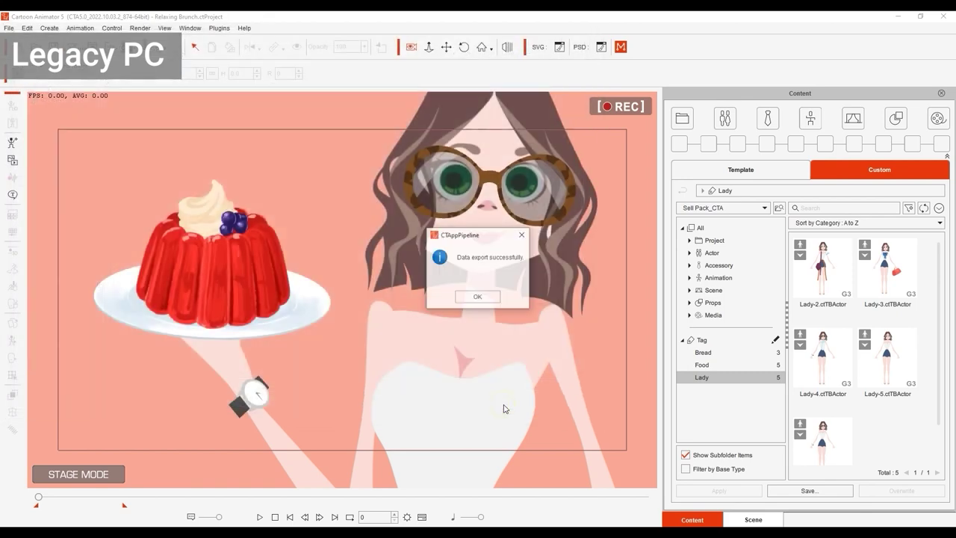
{"action": "left_click", "coordinate": [478, 297]}
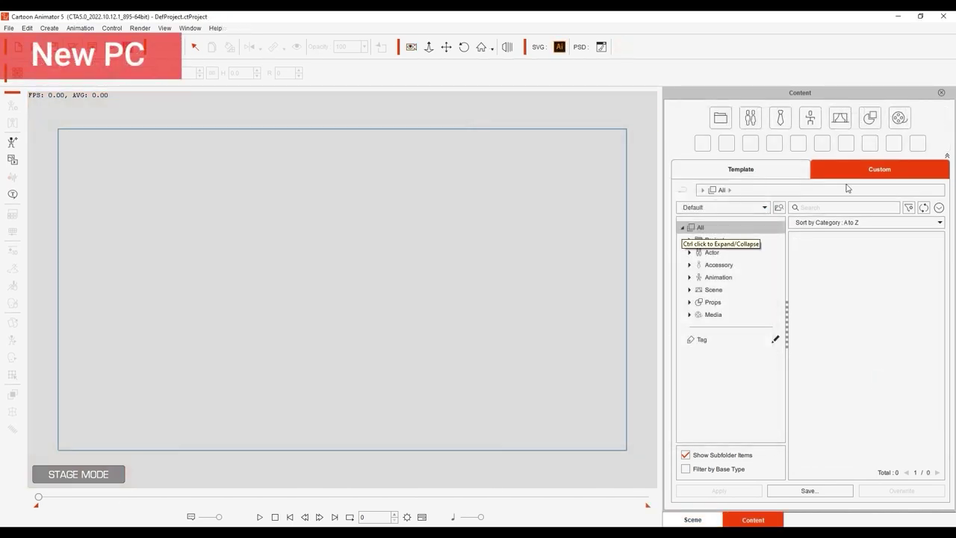
Step: Add Sell Pack_CTA from Reallusion Content as a custom folder and switch the library to it
{"action": "left_click", "coordinate": [939, 208]}
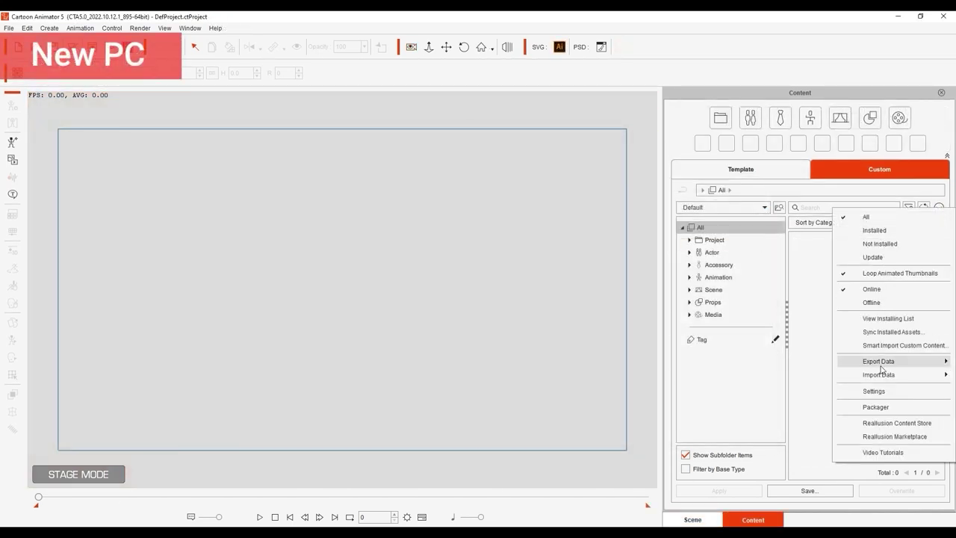
{"action": "left_click", "coordinate": [879, 393]}
{"action": "left_click", "coordinate": [626, 213]}
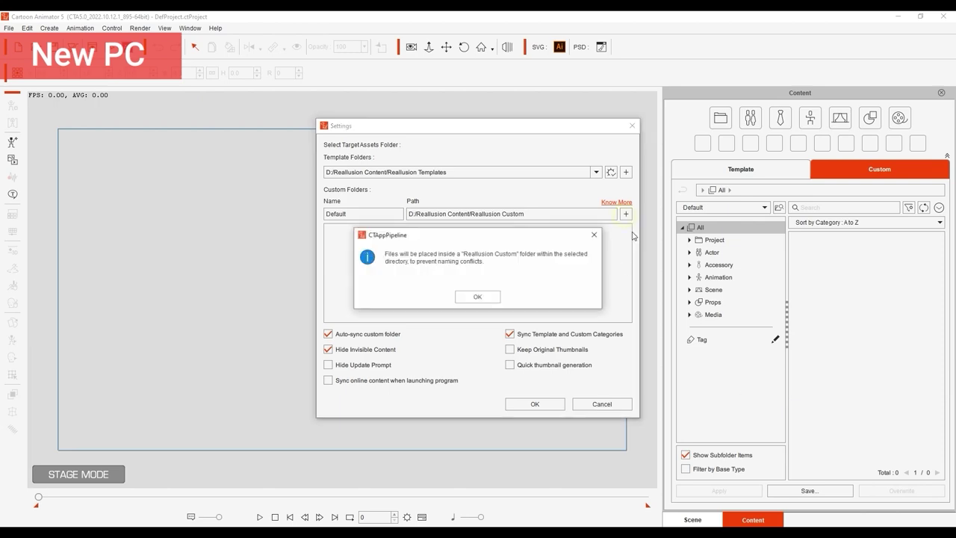
{"action": "left_click", "coordinate": [478, 299]}
{"action": "left_click", "coordinate": [189, 48]}
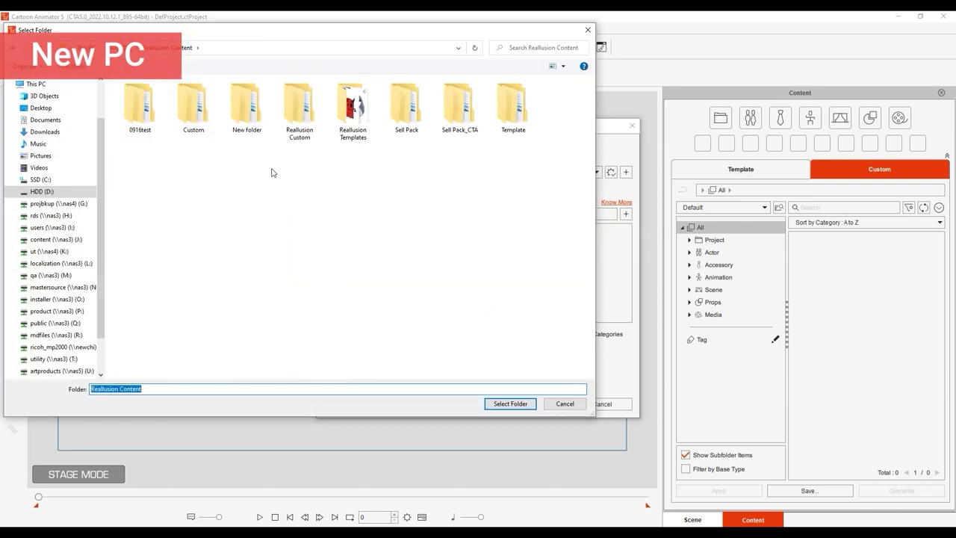
{"action": "left_click", "coordinate": [459, 107]}
{"action": "left_click", "coordinate": [510, 403]}
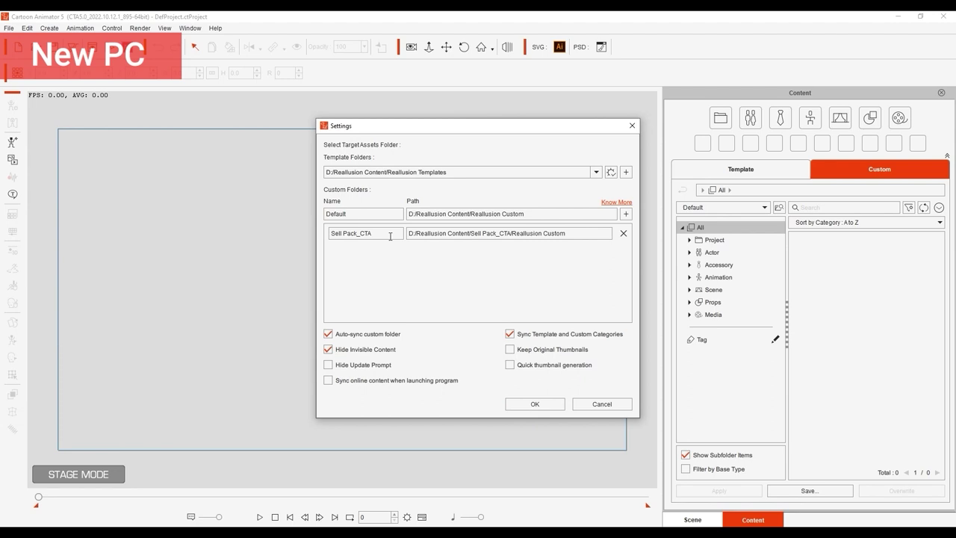
{"action": "left_click", "coordinate": [533, 403]}
{"action": "left_click", "coordinate": [709, 239]}
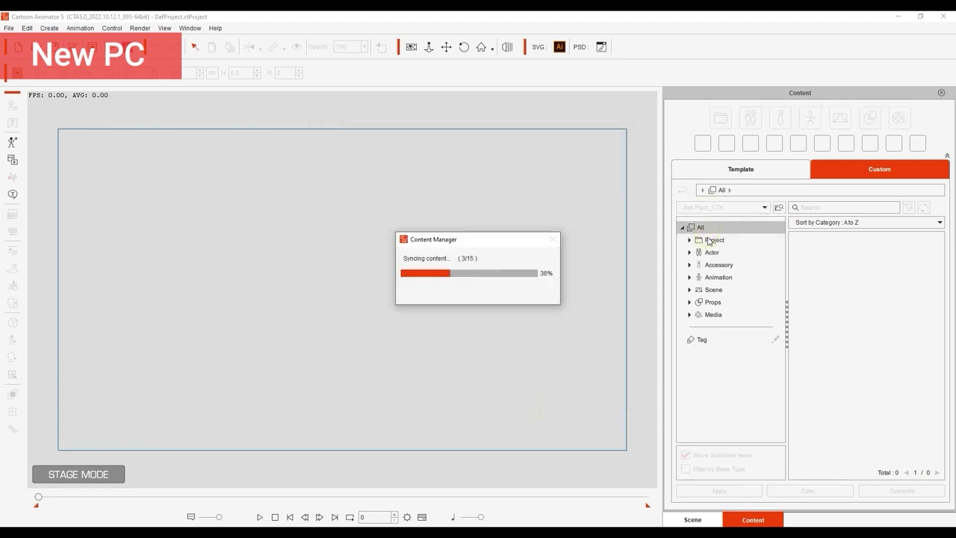
Step: Import the tag data from the backup Tag folder, then filter by the Bread tag
{"action": "left_click", "coordinate": [939, 208]}
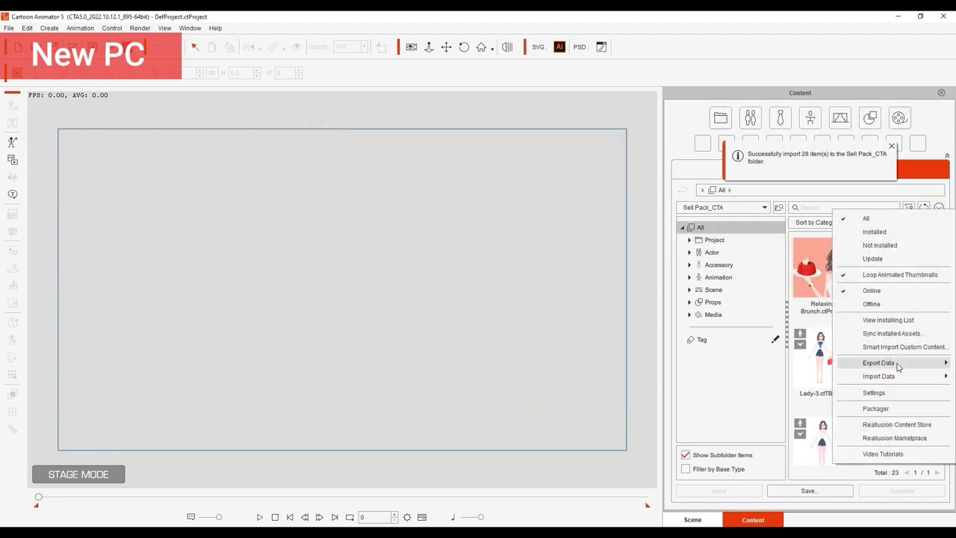
{"action": "mouse_move", "coordinate": [881, 376]}
{"action": "left_click", "coordinate": [779, 380]}
{"action": "left_click", "coordinate": [440, 305]}
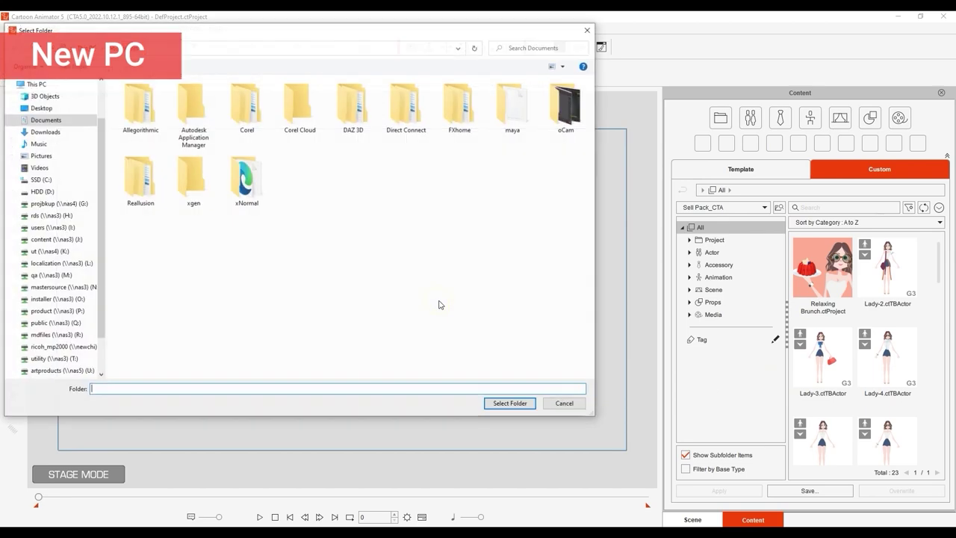
{"action": "left_click", "coordinate": [273, 47]}
{"action": "key", "text": "ctrl+v"}
{"action": "key", "text": "Return"}
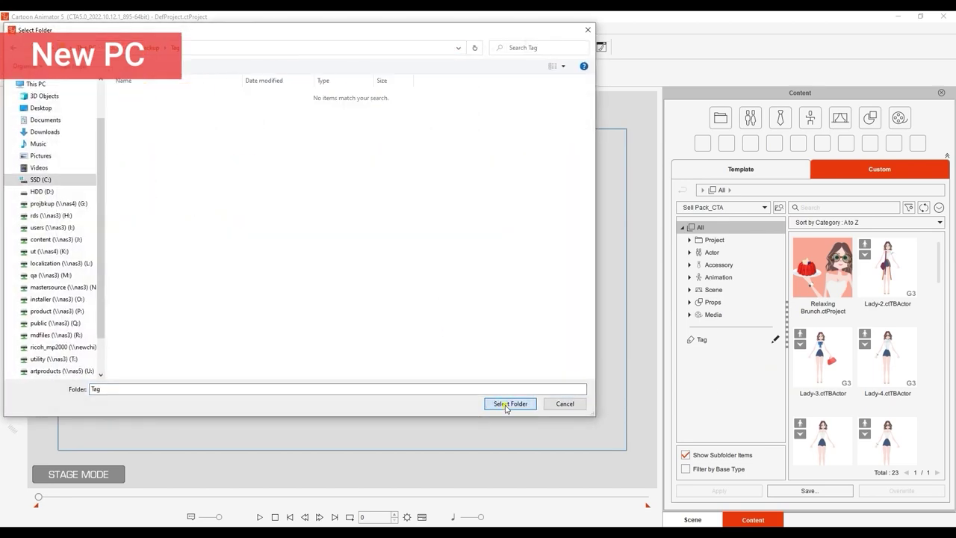
{"action": "left_click", "coordinate": [506, 407]}
{"action": "key", "text": "Return"}
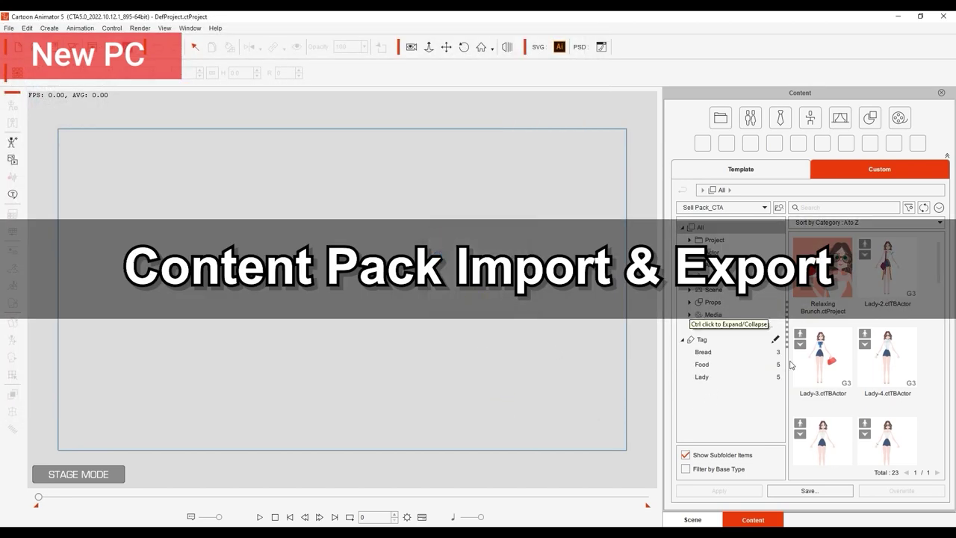
{"action": "left_click", "coordinate": [725, 351]}
Step: Add the Food and Lady tag filters and open the Packager
{"action": "left_click", "coordinate": [725, 364]}
{"action": "left_click", "coordinate": [728, 376]}
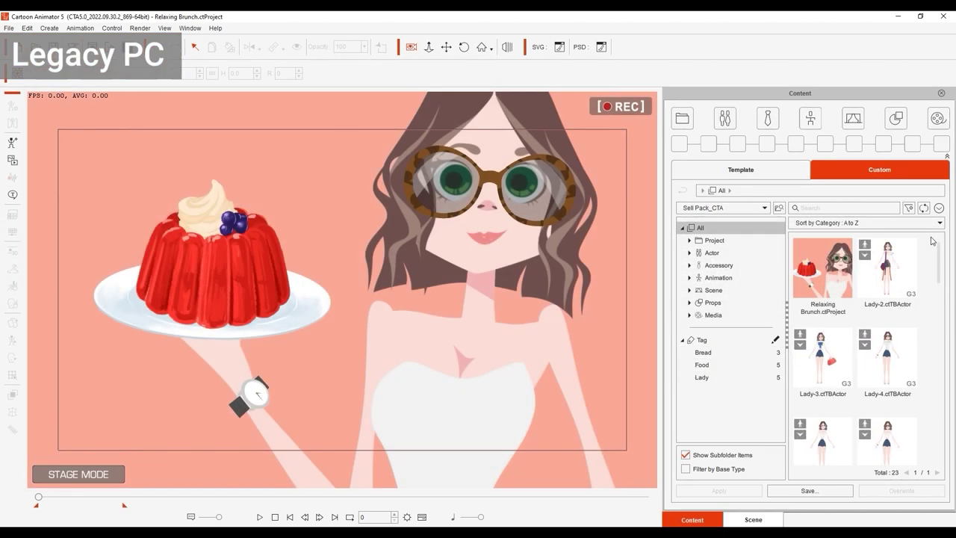
{"action": "left_click", "coordinate": [938, 209]}
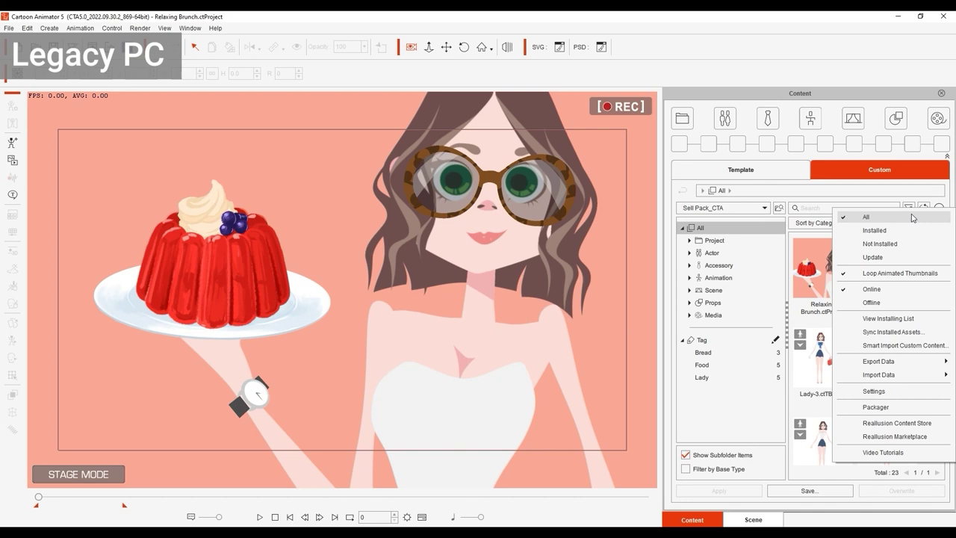
{"action": "left_click", "coordinate": [876, 407]}
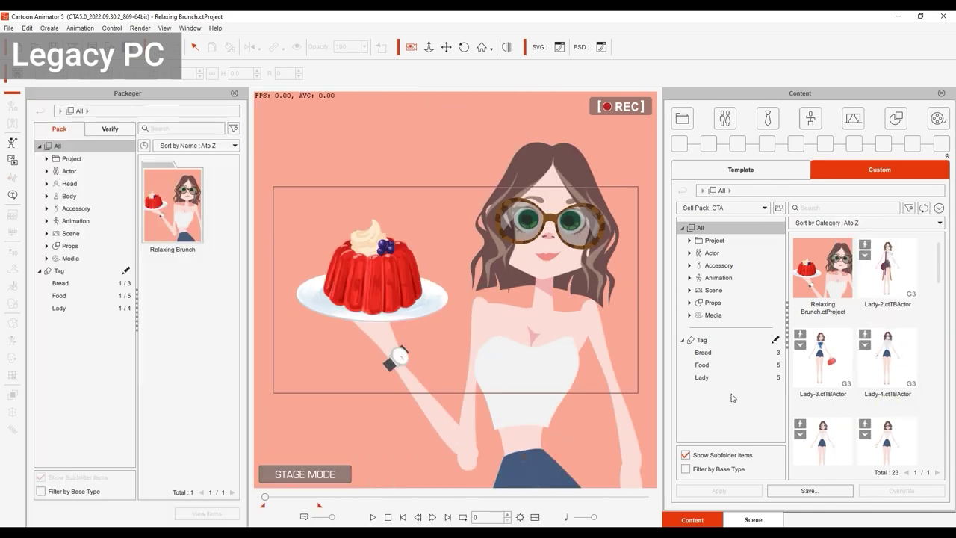
Step: Open the Relaxing Brunch pack and inspect its Project folder, toggling subfolder items off and on
{"action": "double_click", "coordinate": [168, 217]}
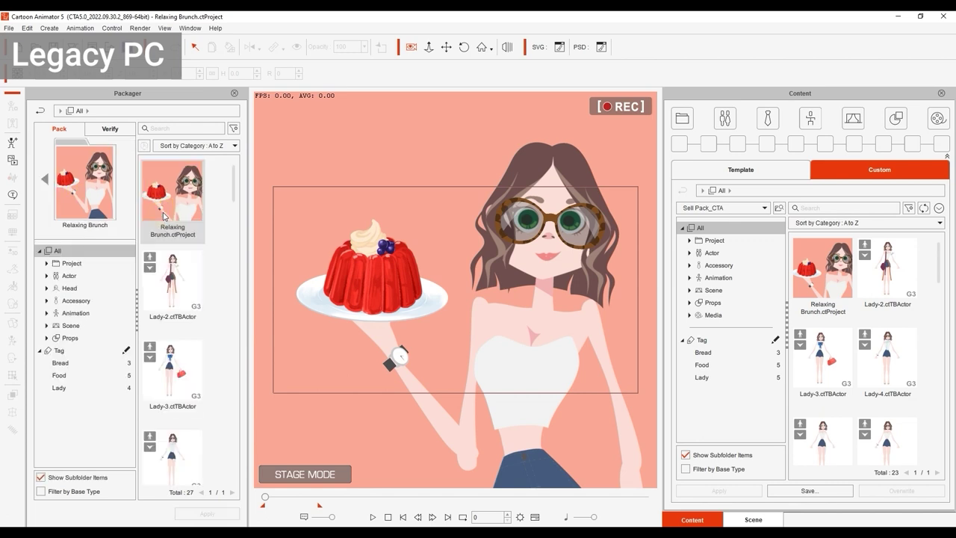
{"action": "scroll", "coordinate": [232, 208], "scroll_direction": "down", "scroll_amount": 1}
{"action": "left_click_drag", "start_coordinate": [232, 205], "coordinate": [232, 176]}
{"action": "left_click", "coordinate": [46, 263]}
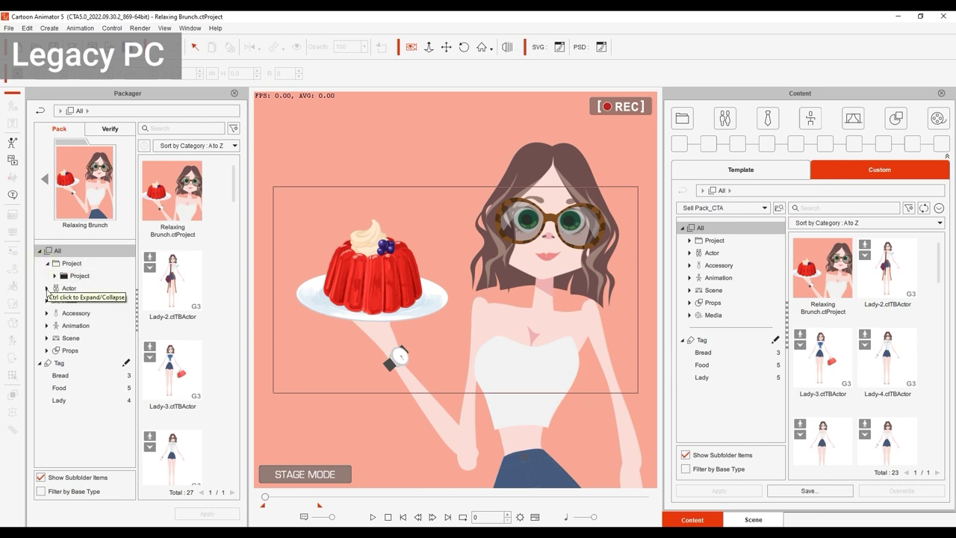
{"action": "left_click", "coordinate": [55, 276]}
{"action": "left_click", "coordinate": [81, 288]}
{"action": "left_click", "coordinate": [80, 275]}
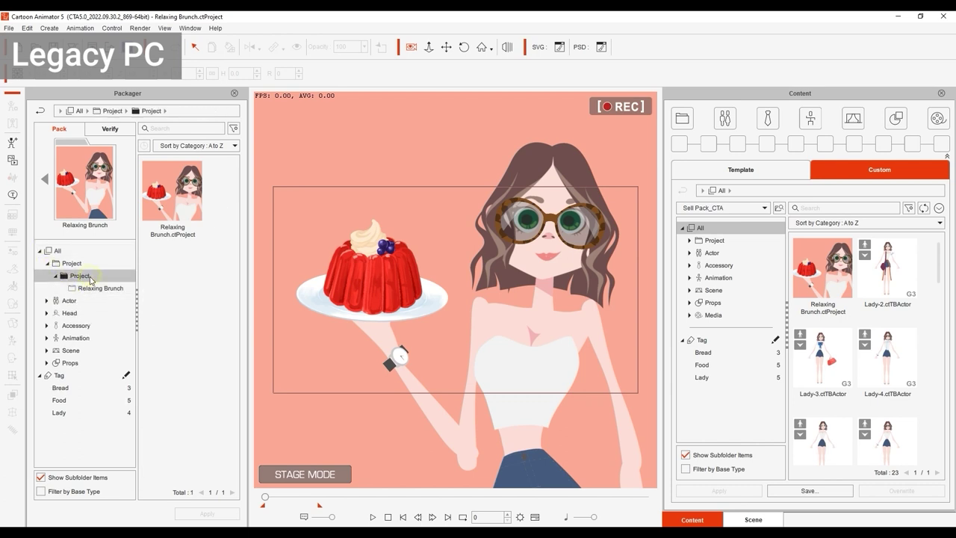
{"action": "left_click", "coordinate": [61, 480]}
{"action": "left_click", "coordinate": [60, 478]}
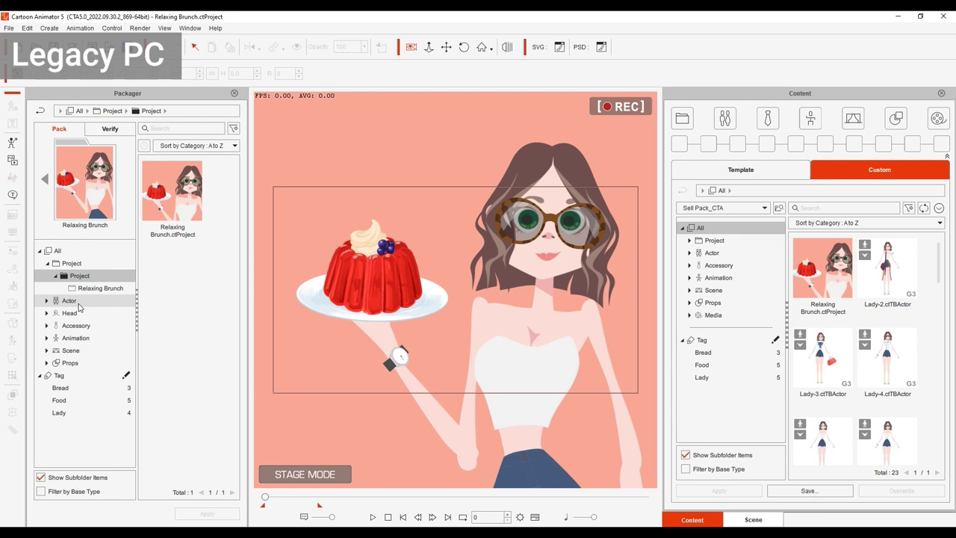
Step: Review the pack's Human, Spine and Free Bone actors, show all 27 items, and return to the pack list
{"action": "double_click", "coordinate": [75, 301]}
{"action": "double_click", "coordinate": [79, 314]}
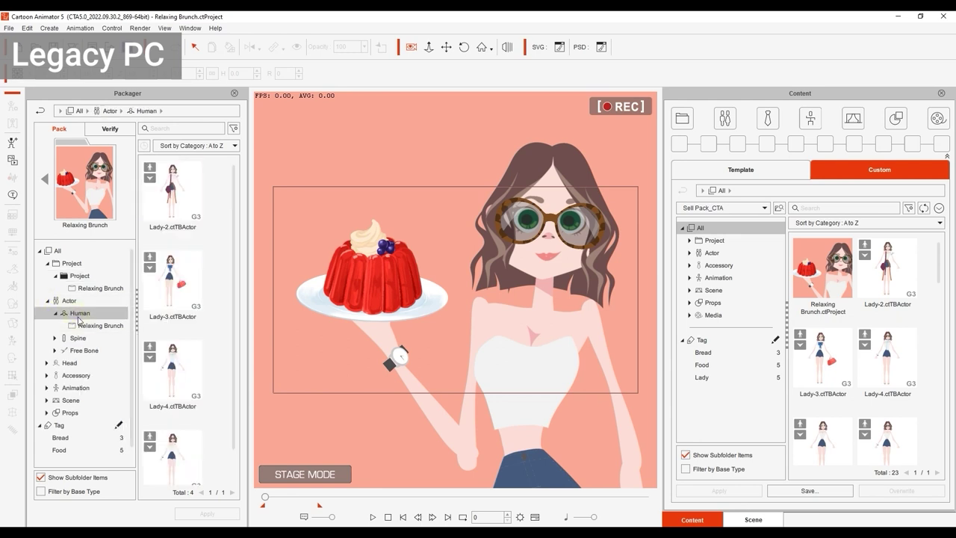
{"action": "left_click", "coordinate": [82, 325]}
{"action": "double_click", "coordinate": [78, 338]}
{"action": "left_click", "coordinate": [84, 350]}
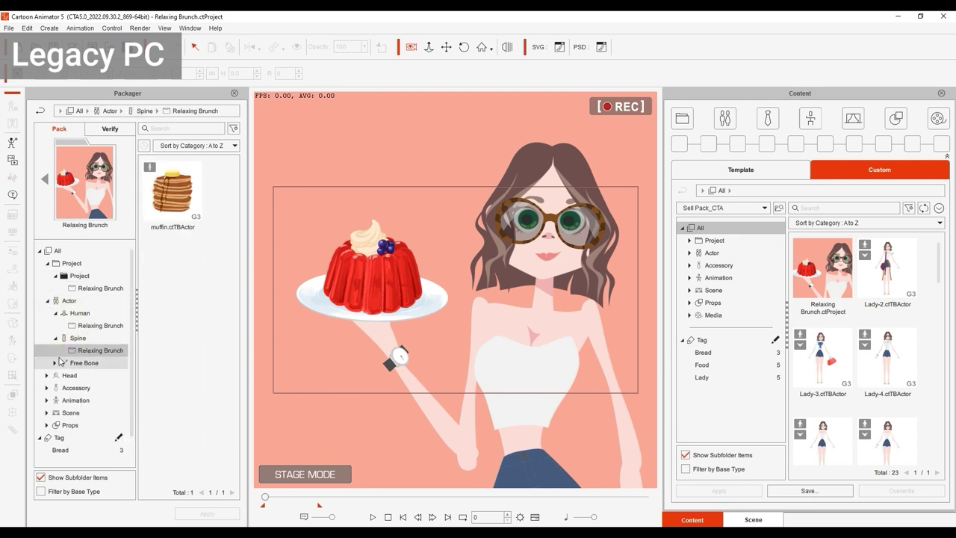
{"action": "double_click", "coordinate": [60, 362]}
{"action": "left_click", "coordinate": [75, 374]}
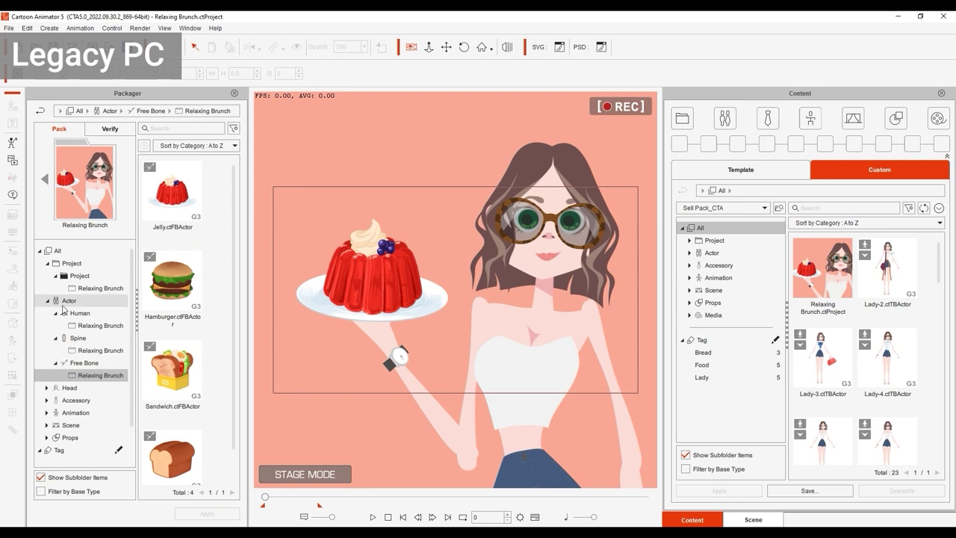
{"action": "left_click", "coordinate": [56, 253]}
{"action": "left_click", "coordinate": [44, 179]}
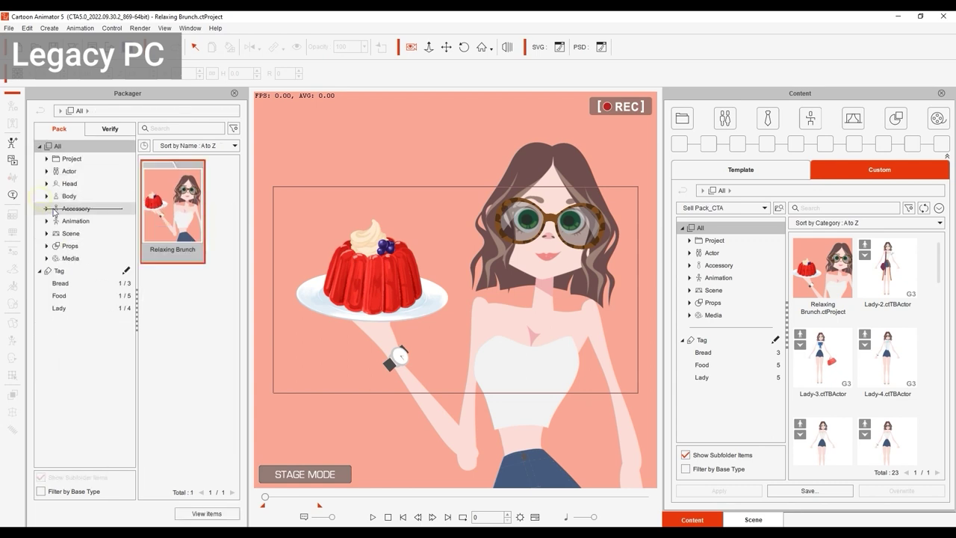
Step: Check the pack list and content options menus, closing both without exporting
{"action": "right_click", "coordinate": [219, 171]}
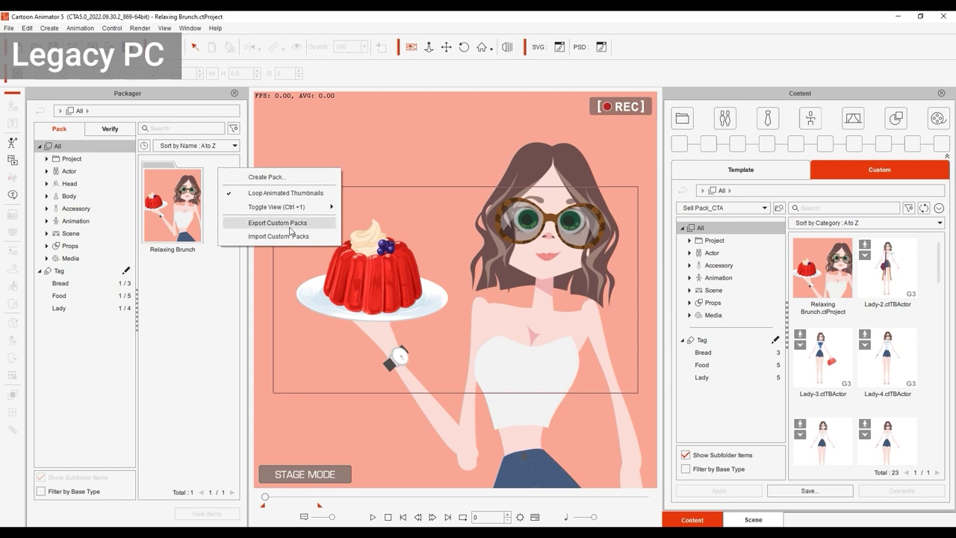
{"action": "left_click", "coordinate": [238, 273]}
{"action": "left_click", "coordinate": [939, 208]}
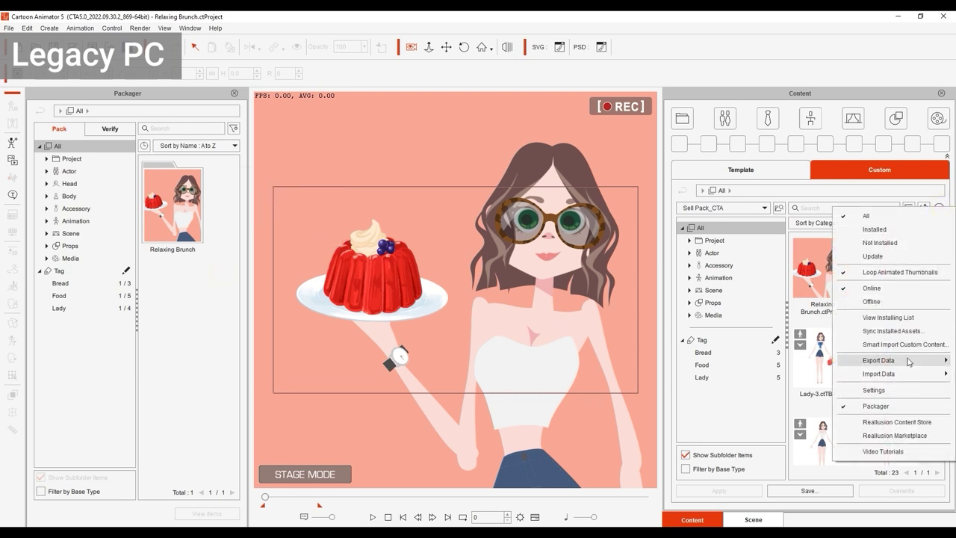
{"action": "mouse_move", "coordinate": [909, 362]}
{"action": "left_click", "coordinate": [797, 373]}
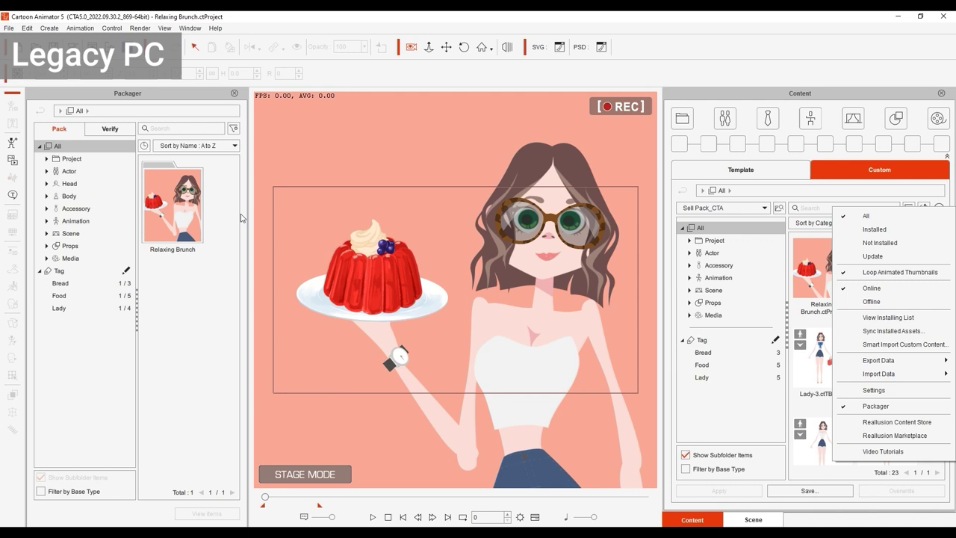
Step: Export the Relaxing Brunch pack data into C:\Backup\Pack
{"action": "right_click", "coordinate": [218, 215]}
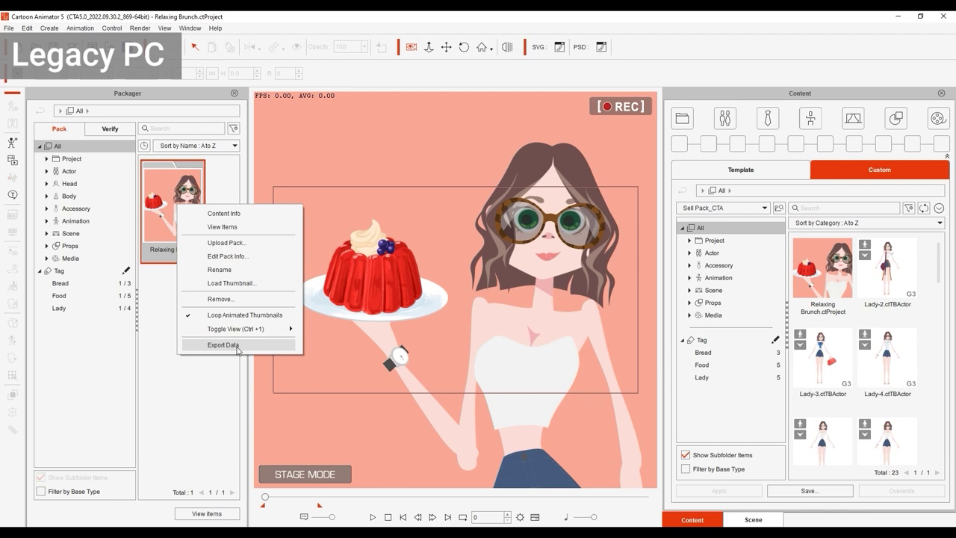
{"action": "left_click", "coordinate": [238, 348]}
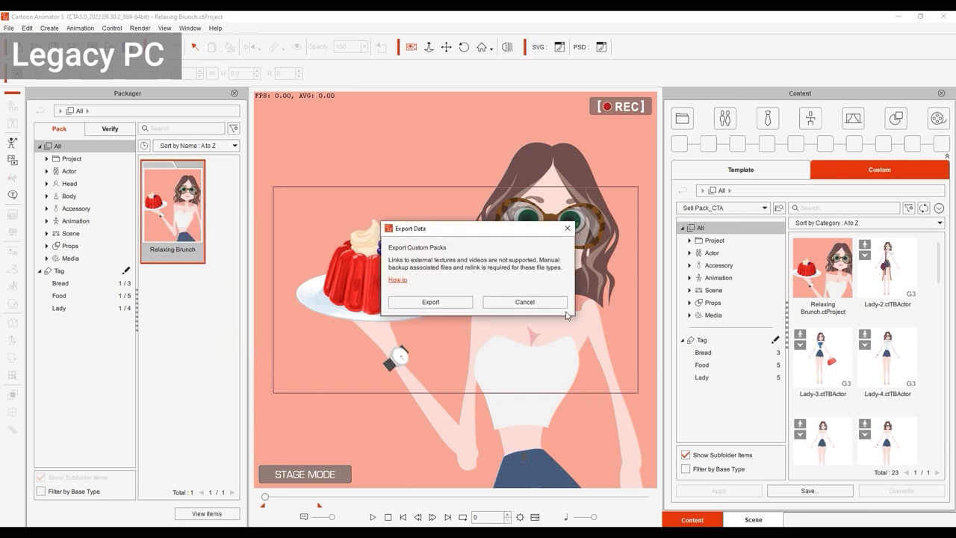
{"action": "left_click", "coordinate": [455, 308]}
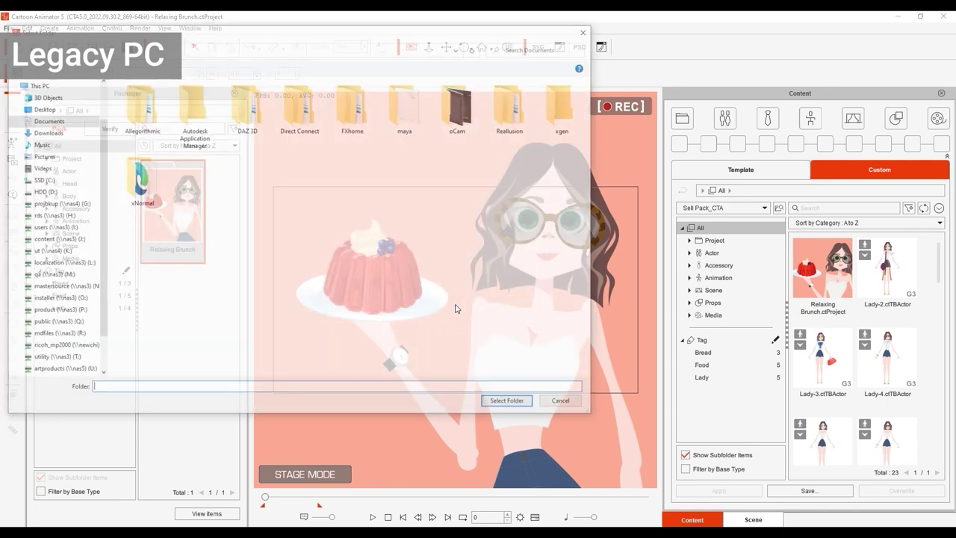
{"action": "key", "text": "Return"}
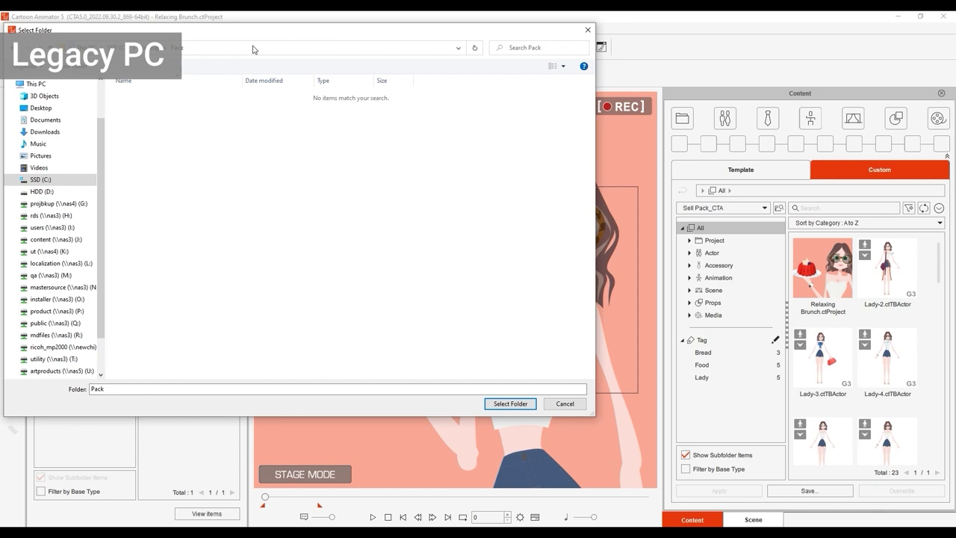
{"action": "left_click", "coordinate": [511, 403]}
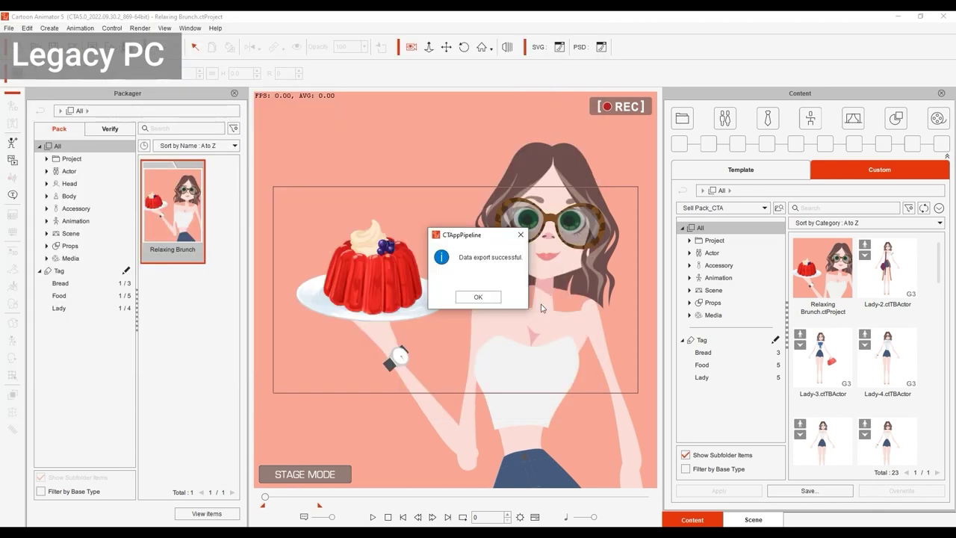
Step: Acknowledge the export, then open the Relaxing Brunch folder and look inside Image Cache
{"action": "left_click", "coordinate": [478, 298]}
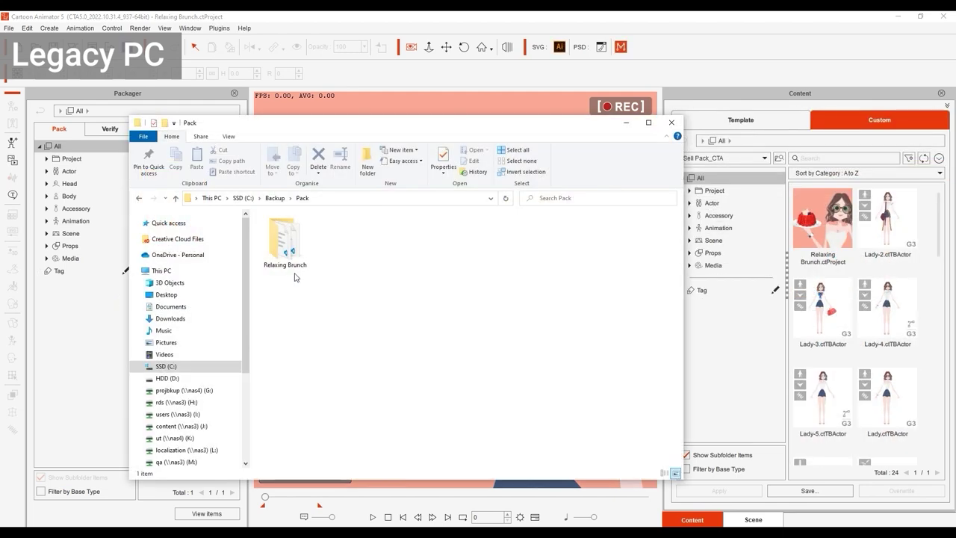
{"action": "double_click", "coordinate": [278, 247]}
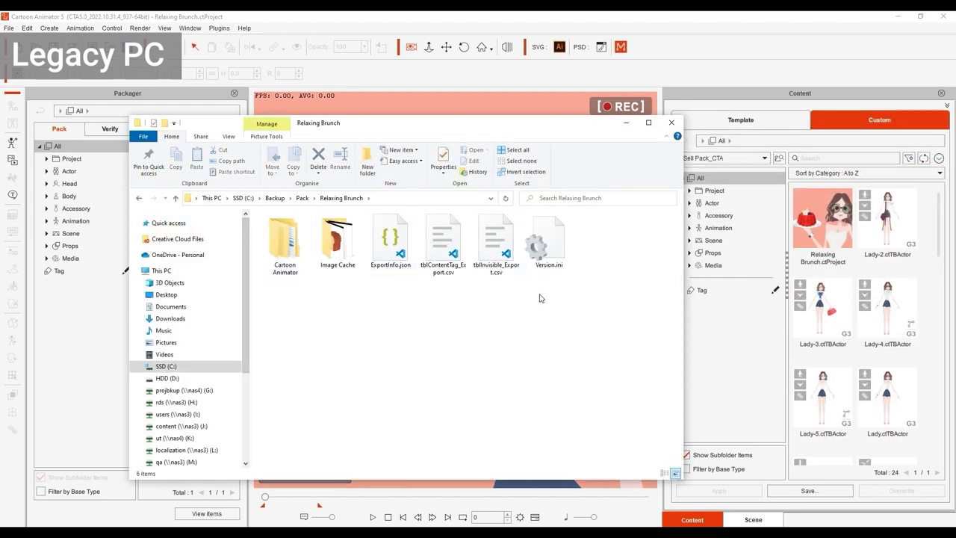
{"action": "double_click", "coordinate": [348, 268]}
{"action": "scroll", "coordinate": [545, 446], "scroll_direction": "down", "scroll_amount": 1}
{"action": "left_click", "coordinate": [341, 198]}
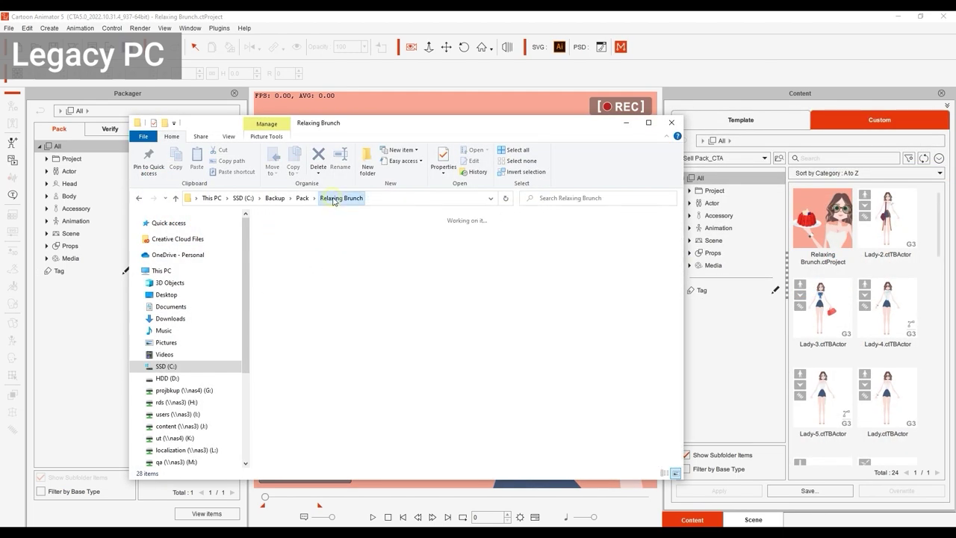
Step: Inside the Cartoon Animator folder, view the Accessory > Others and Actor > Human subfolders
{"action": "double_click", "coordinate": [284, 247]}
{"action": "double_click", "coordinate": [283, 229]}
{"action": "double_click", "coordinate": [278, 229]}
{"action": "left_click", "coordinate": [367, 198]}
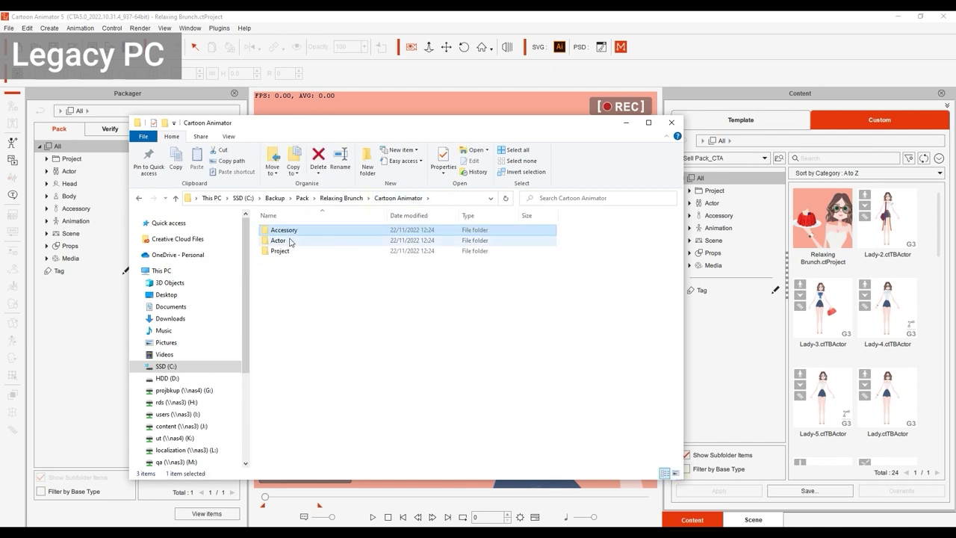
{"action": "double_click", "coordinate": [283, 240]}
{"action": "double_click", "coordinate": [287, 230]}
{"action": "scroll", "coordinate": [505, 356], "scroll_direction": "up", "scroll_amount": 6}
Step: Find the Relaxing Brunch project file in the Project folder, then return to Relaxing Brunch
{"action": "key", "text": "alt+Left"}
{"action": "key", "text": "alt+Left"}
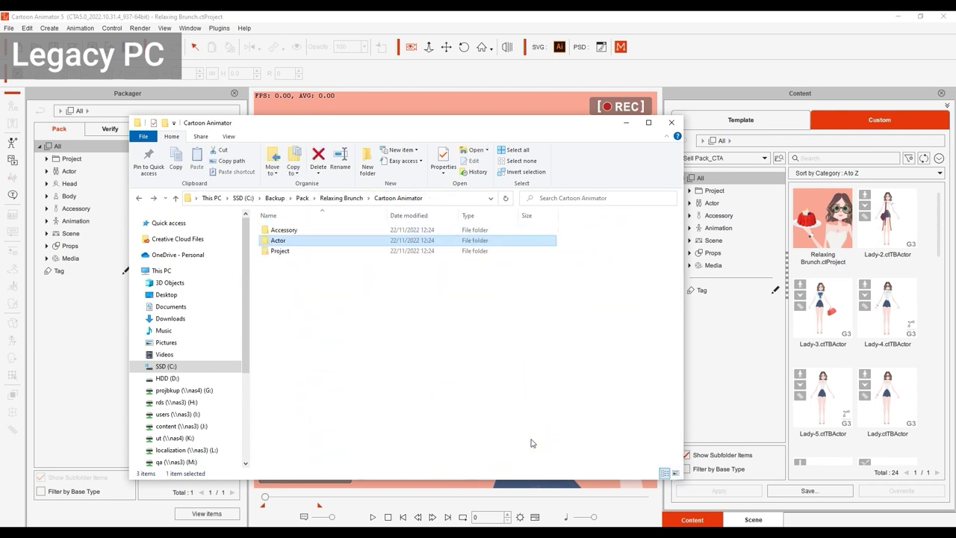
{"action": "double_click", "coordinate": [294, 250]}
{"action": "left_click", "coordinate": [307, 234]}
{"action": "scroll", "coordinate": [273, 213], "scroll_direction": "up", "scroll_amount": 4}
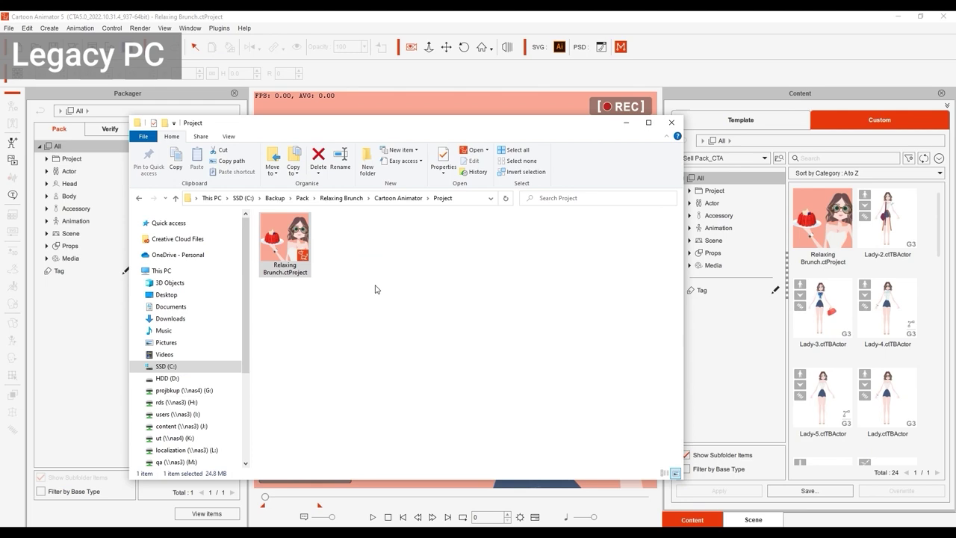
{"action": "left_click", "coordinate": [341, 197]}
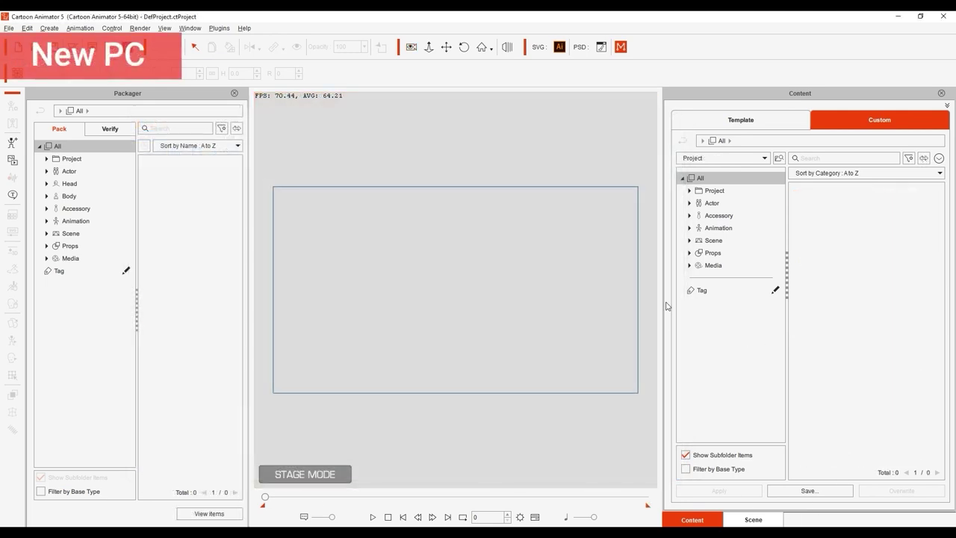
Step: Import the Relaxing Brunch pack folder from C:\Backup\Pack into the Project library
{"action": "left_click", "coordinate": [939, 157]}
{"action": "mouse_move", "coordinate": [870, 324]}
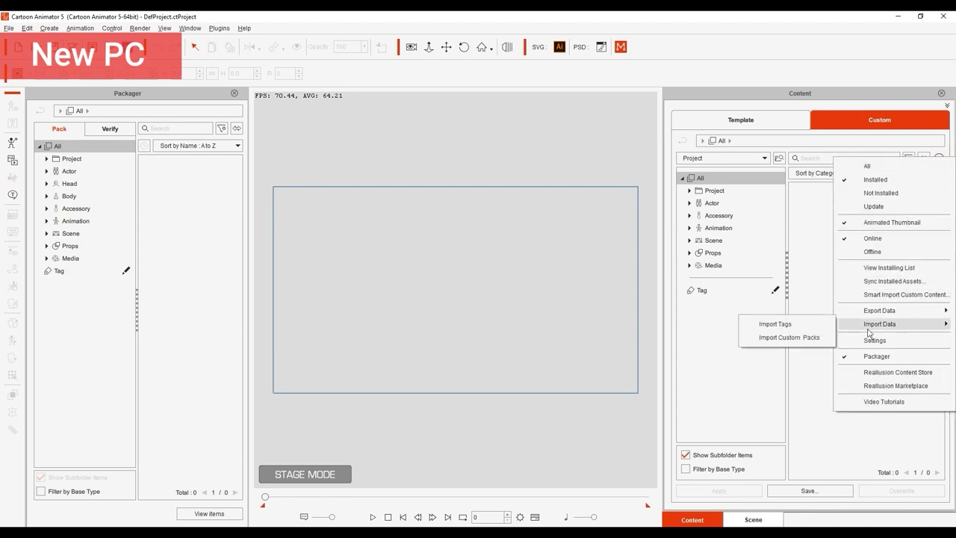
{"action": "left_click", "coordinate": [790, 337]}
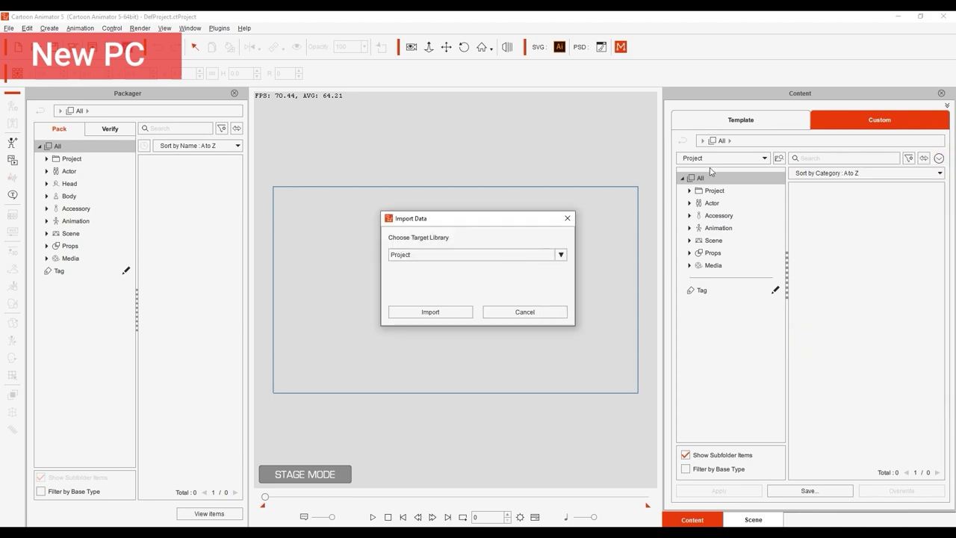
{"action": "left_click", "coordinate": [560, 255]}
{"action": "left_click", "coordinate": [533, 274]}
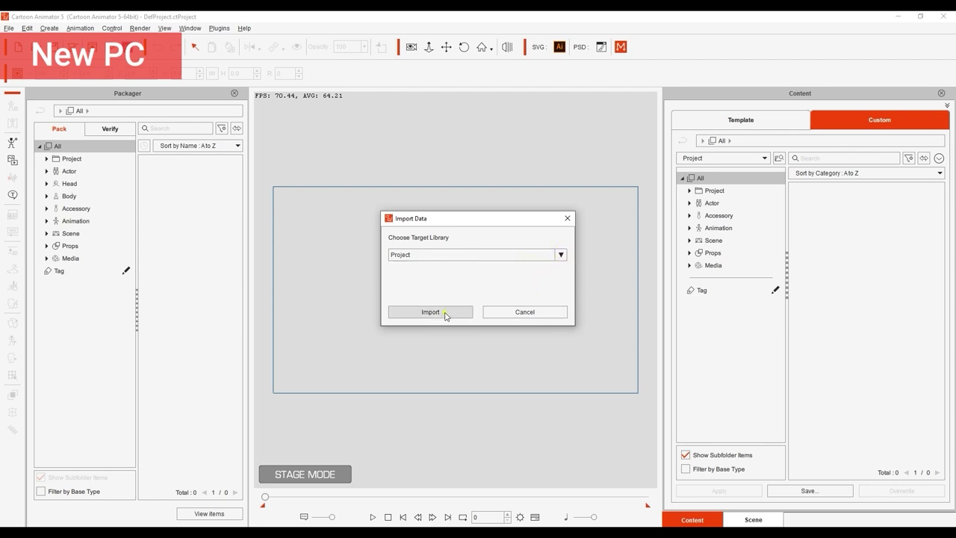
{"action": "left_click", "coordinate": [441, 313]}
{"action": "key", "text": "ctrl+v"}
{"action": "key", "text": "Return"}
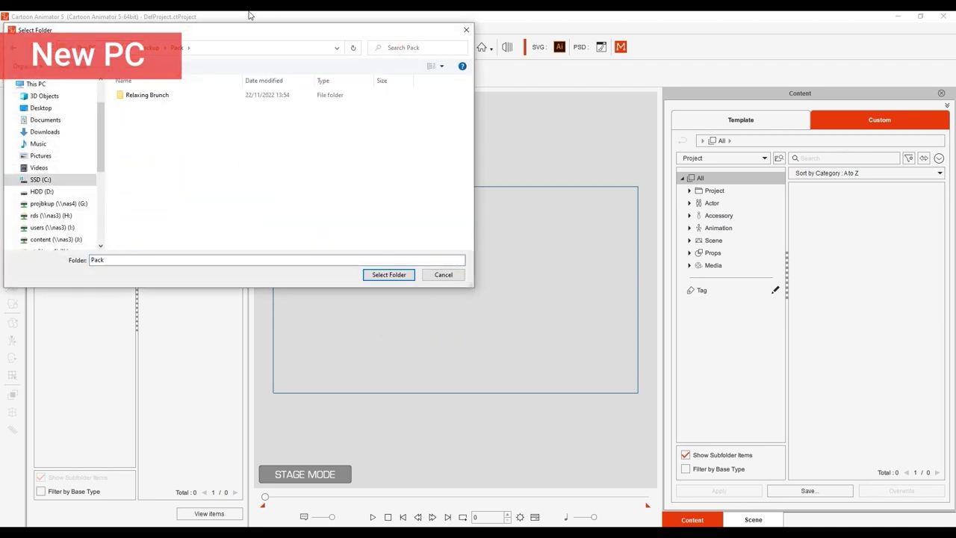
{"action": "left_click", "coordinate": [141, 97]}
{"action": "left_click", "coordinate": [387, 274]}
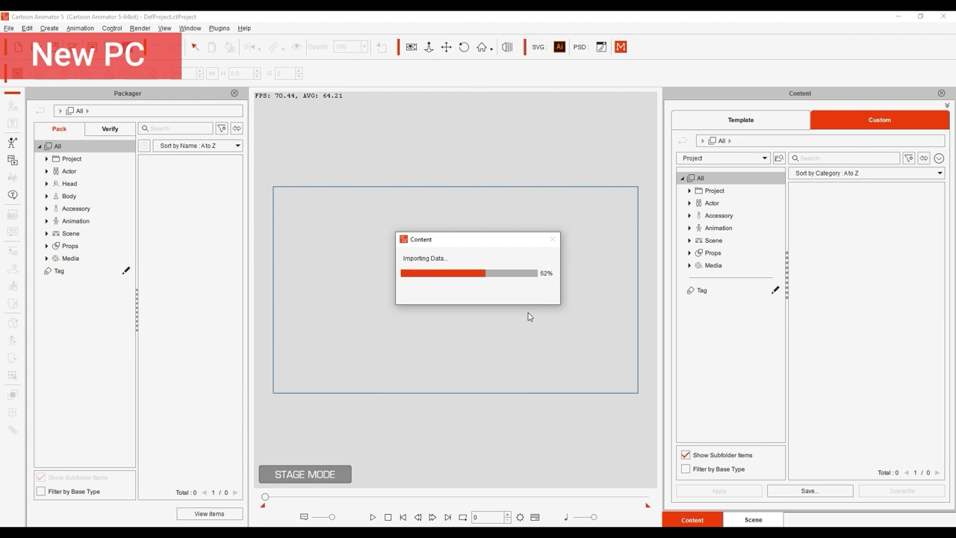
{"action": "left_click", "coordinate": [484, 298]}
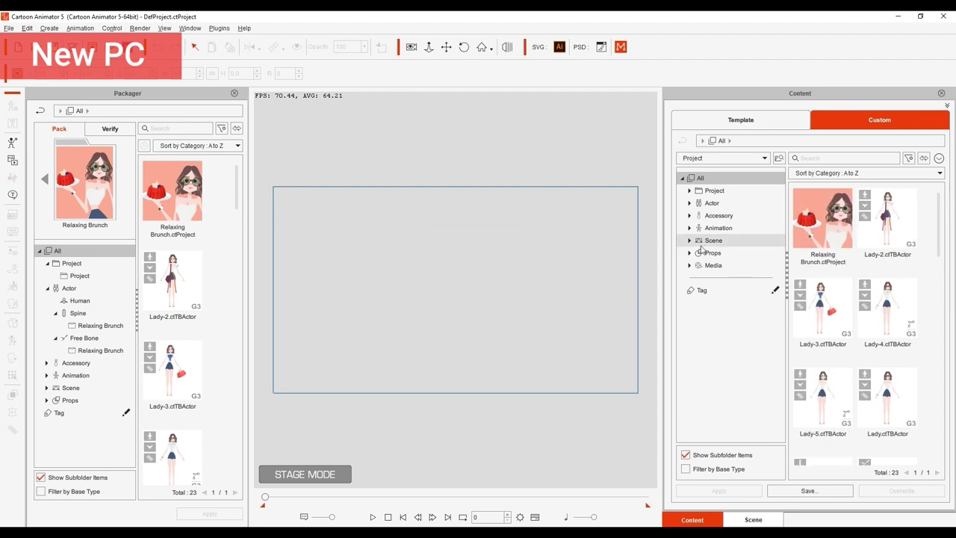
Step: Browse the imported actors, animations and scenes, then load Relaxing Brunch.ctProject onto the stage
{"action": "left_click", "coordinate": [689, 202]}
{"action": "left_click", "coordinate": [721, 278]}
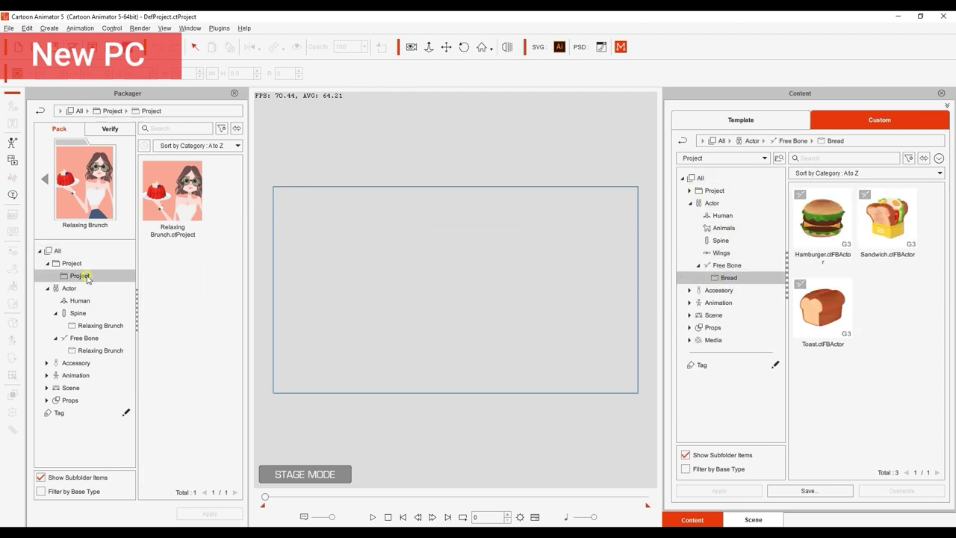
{"action": "left_click", "coordinate": [97, 326]}
{"action": "left_click", "coordinate": [97, 350]}
{"action": "left_click", "coordinate": [74, 375]}
{"action": "left_click", "coordinate": [71, 387]}
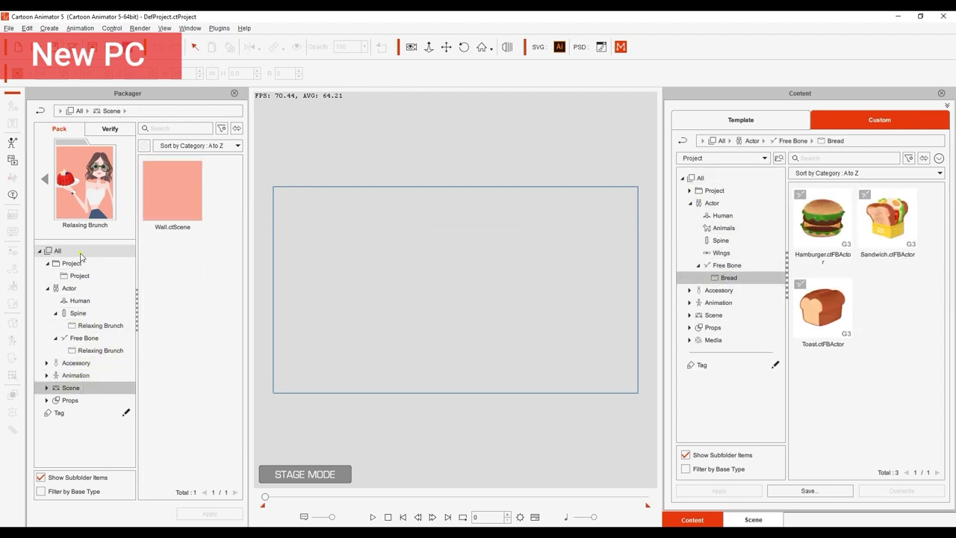
{"action": "left_click", "coordinate": [81, 254]}
{"action": "left_click", "coordinate": [700, 178]}
{"action": "double_click", "coordinate": [842, 216]}
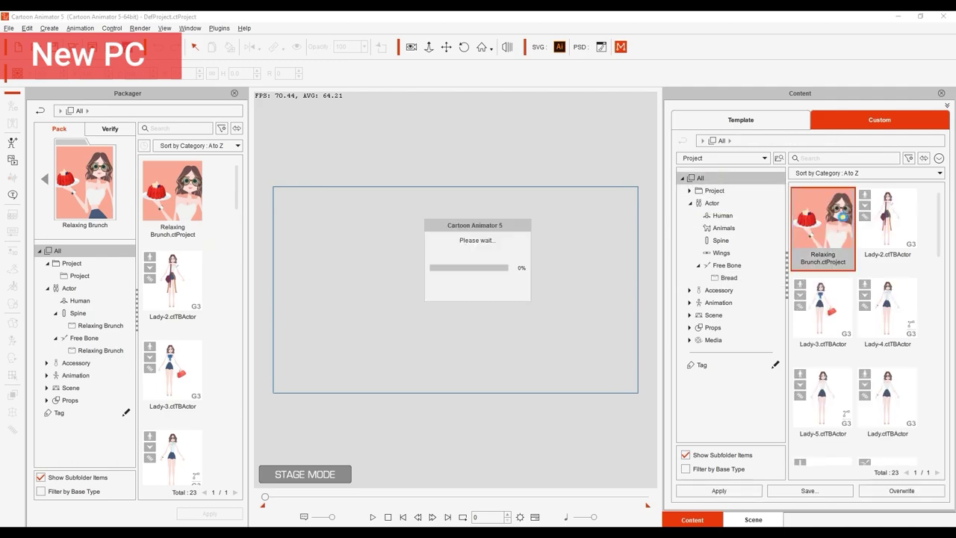